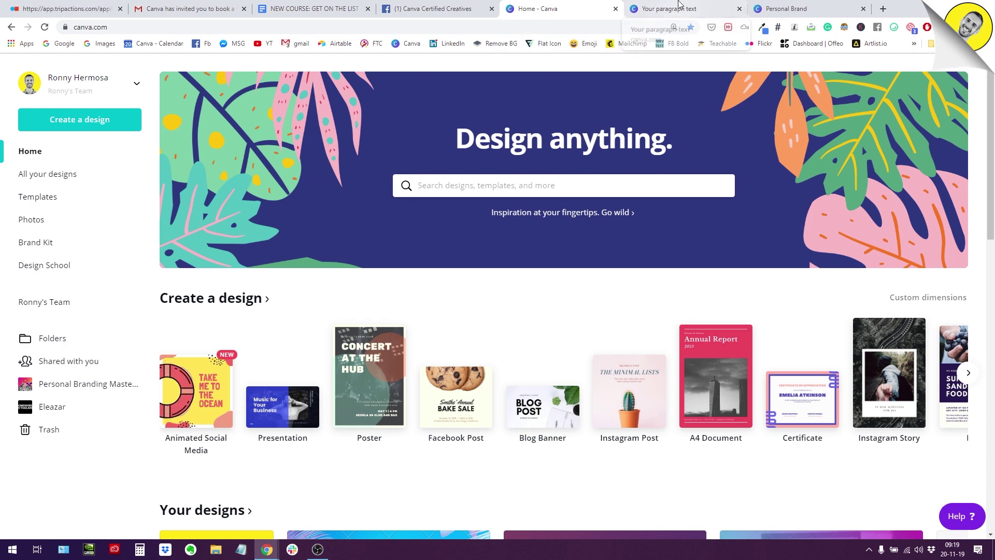
# - Open the course promo design and browse the Elements library down to Stickers
pyautogui.click(680, 6)
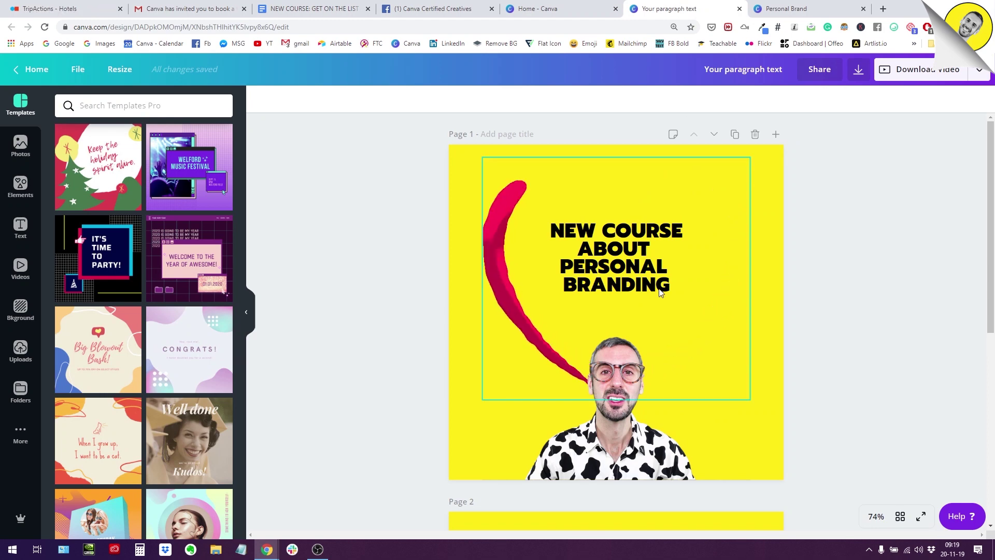
pyautogui.scroll(-3, 660, 293)
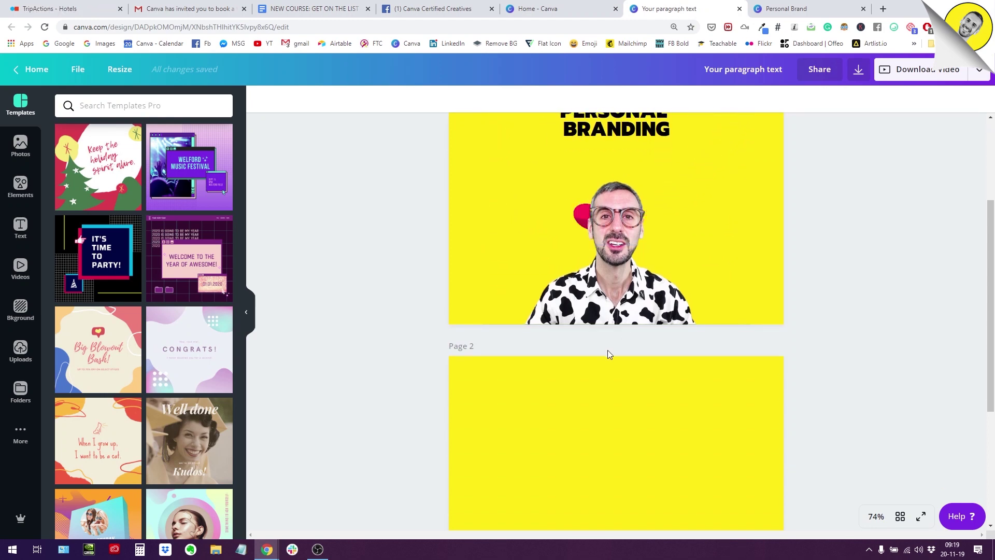
pyautogui.scroll(-1, 607, 350)
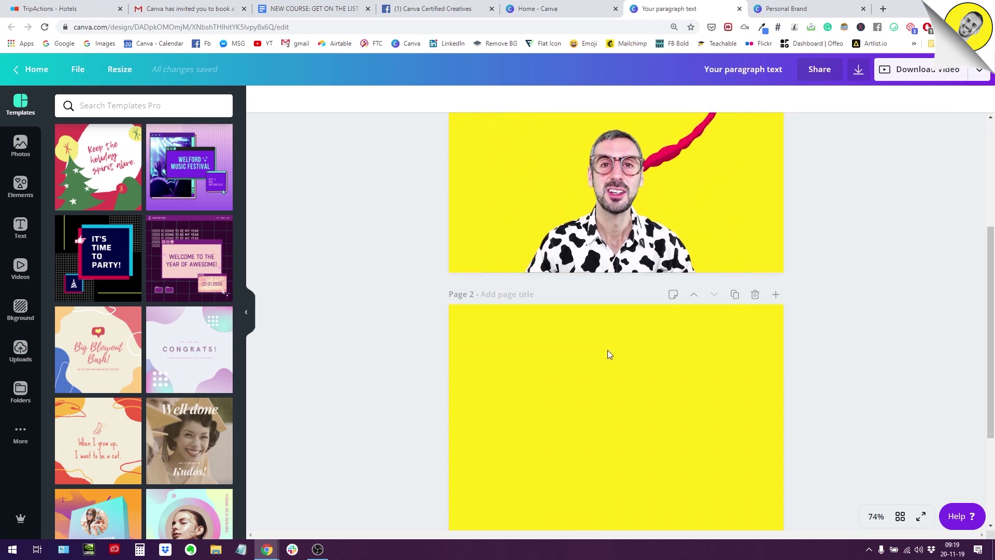
pyautogui.scroll(-1, 440, 464)
pyautogui.scroll(4, 554, 404)
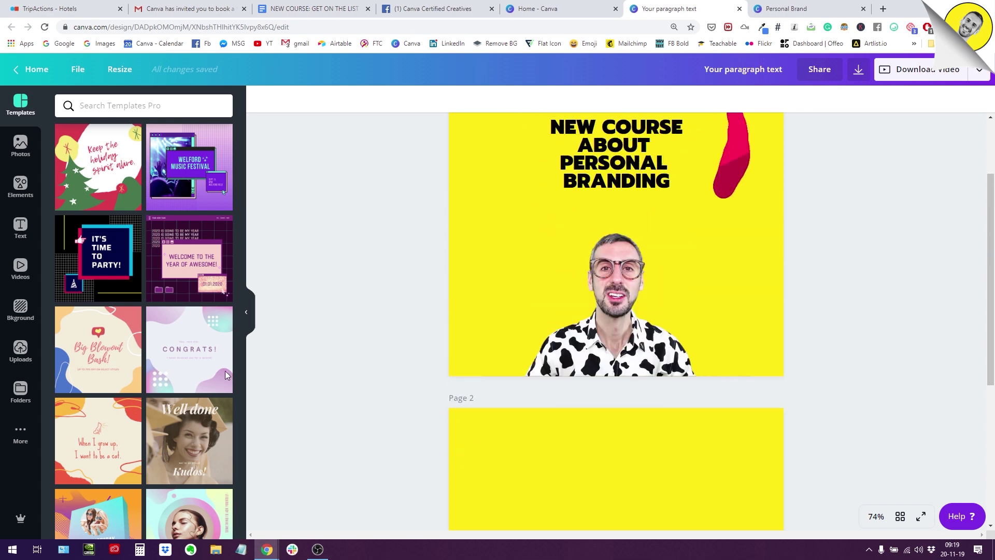
pyautogui.click(23, 186)
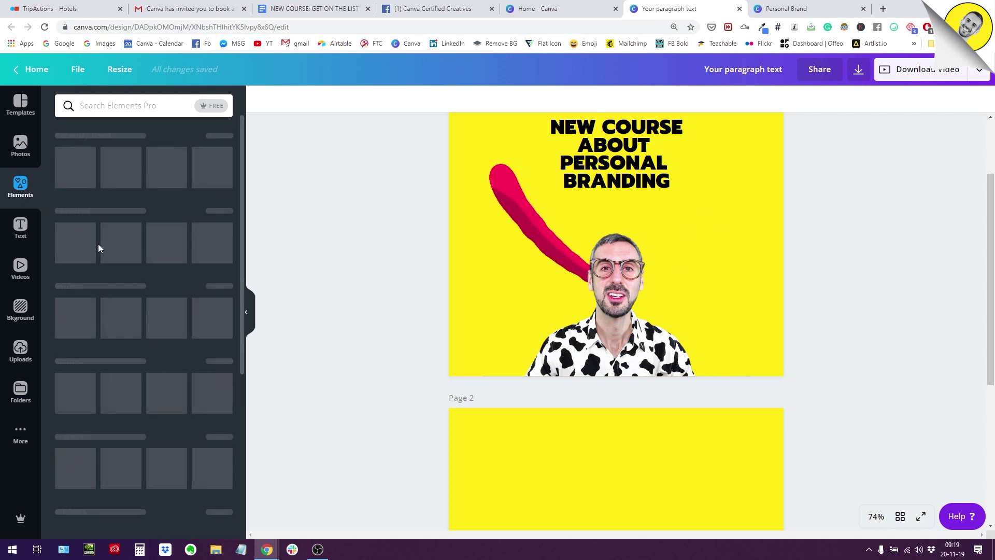
pyautogui.scroll(-4, 200, 269)
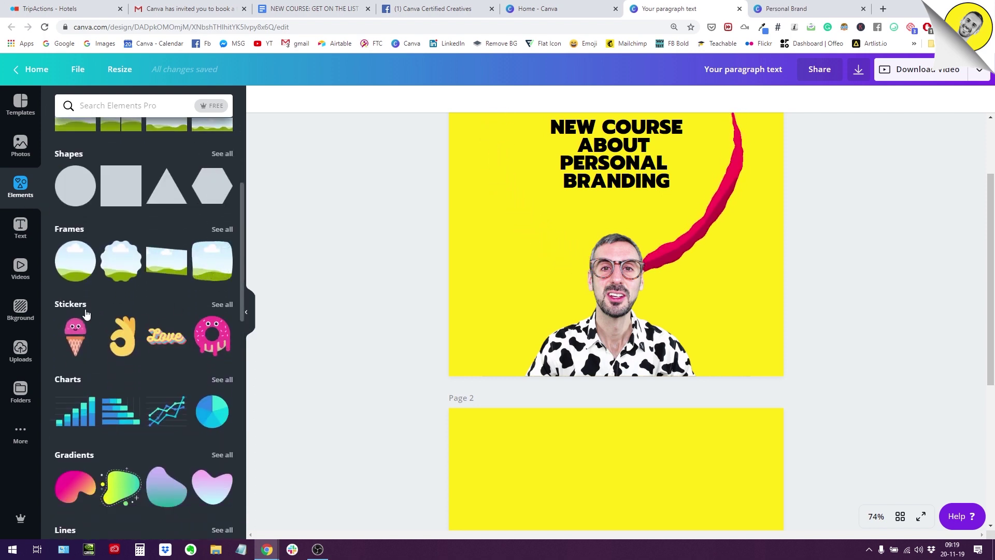
# - Show all sticker categories and browse the festive, arrow, word, food, emoji and social media collections
pyautogui.click(220, 306)
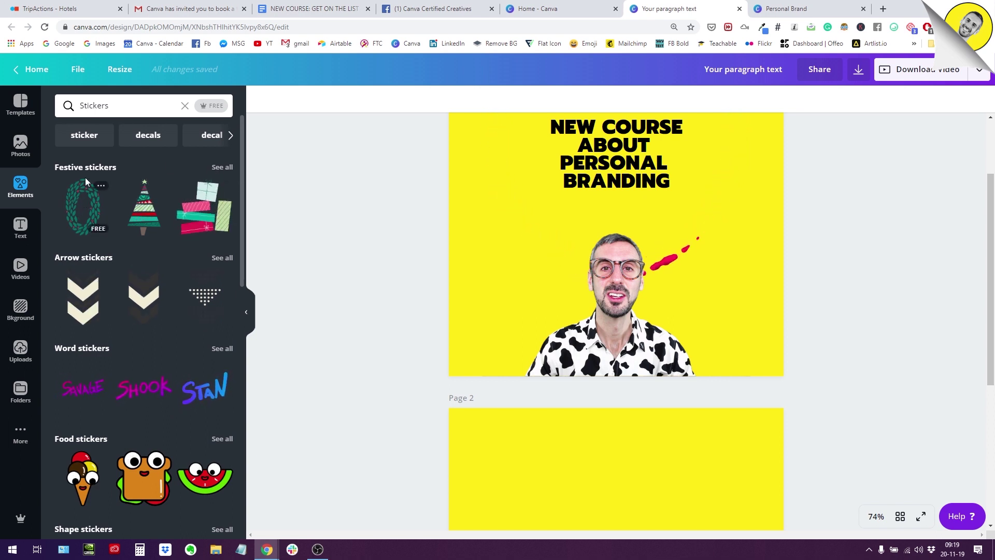
pyautogui.scroll(-1, 85, 204)
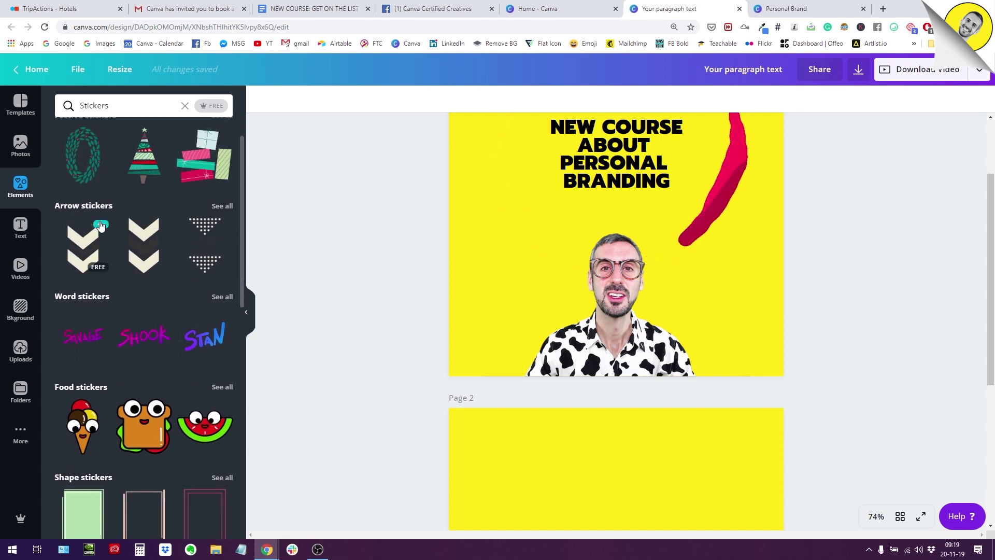
pyautogui.scroll(-1, 100, 274)
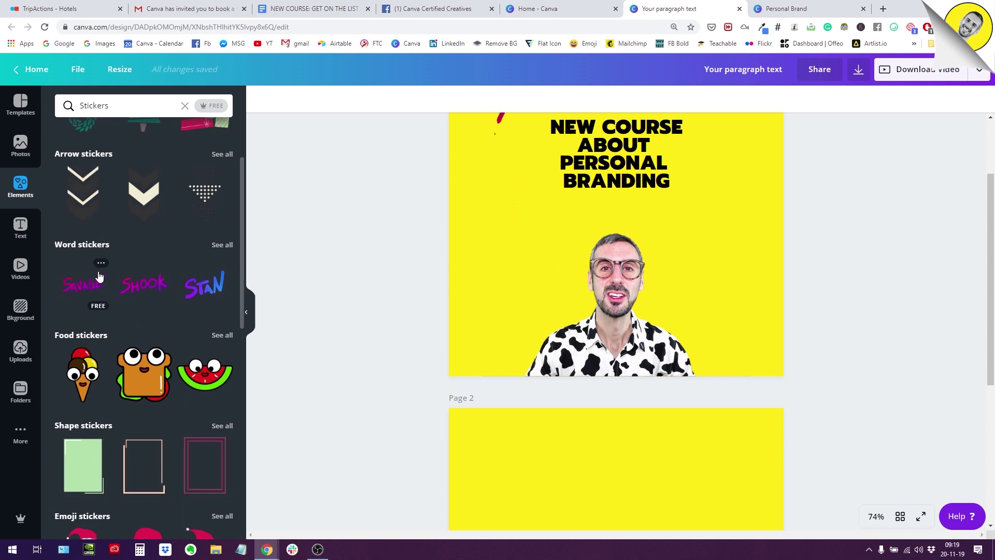
pyautogui.scroll(-1, 102, 285)
pyautogui.scroll(-6, 102, 366)
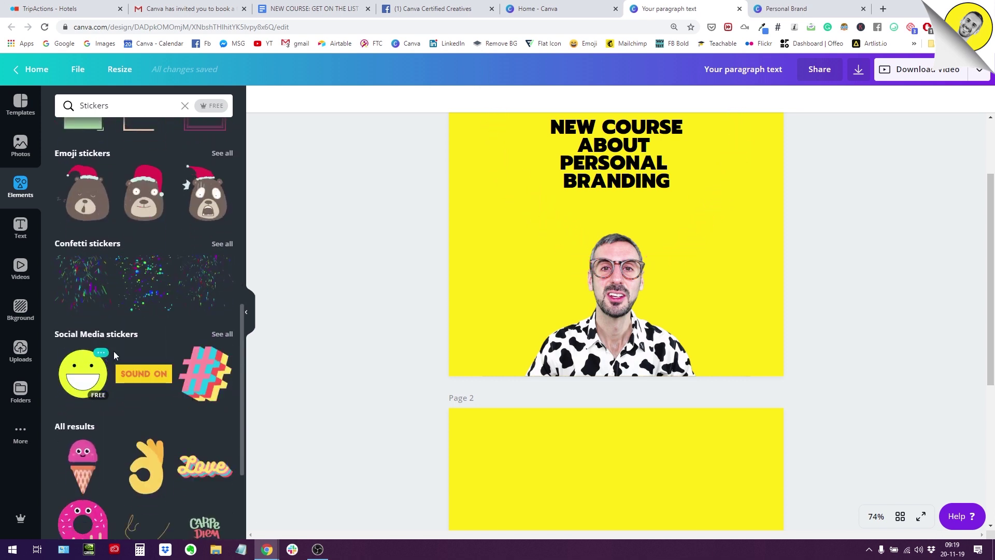
pyautogui.scroll(-1, 114, 349)
pyautogui.scroll(-2, 124, 305)
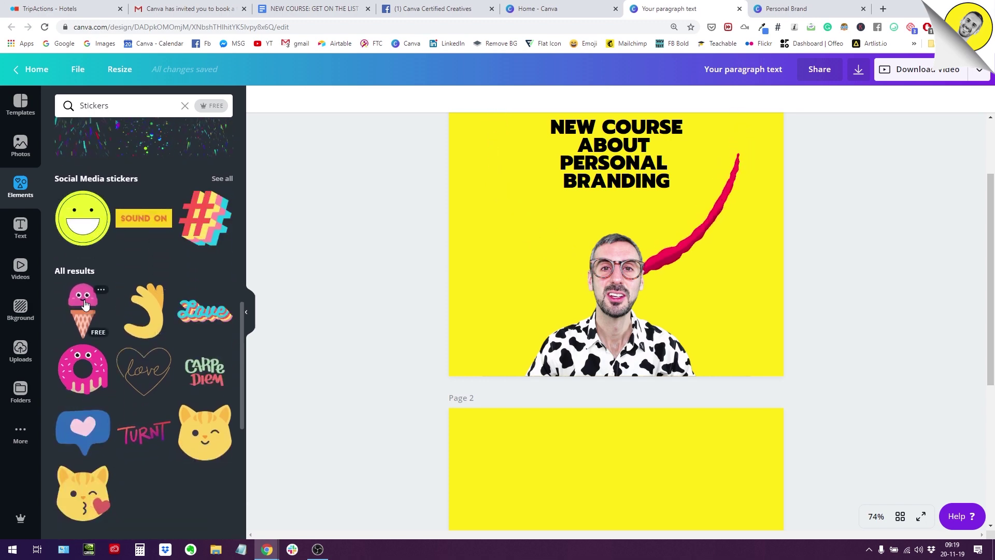
pyautogui.scroll(-8, 119, 331)
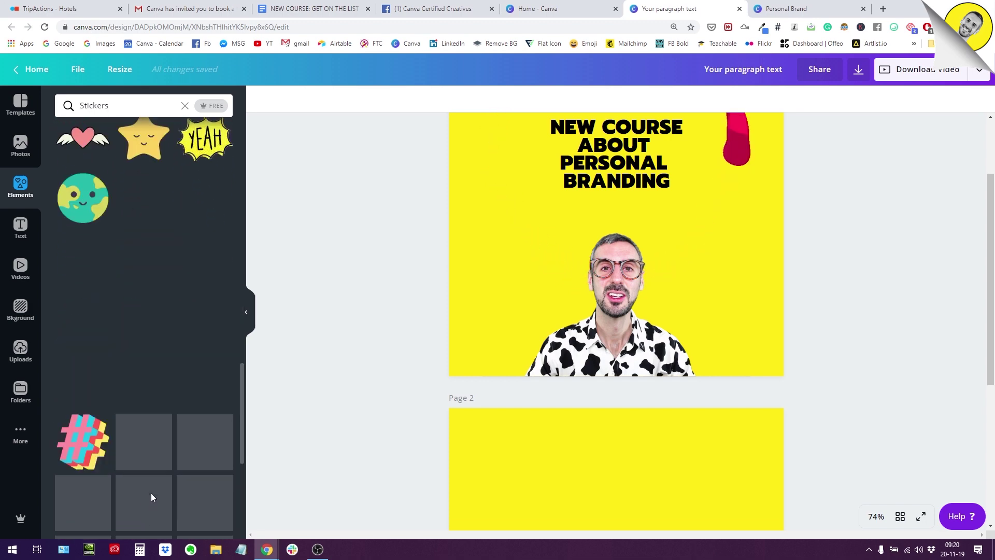
pyautogui.scroll(15, 141, 519)
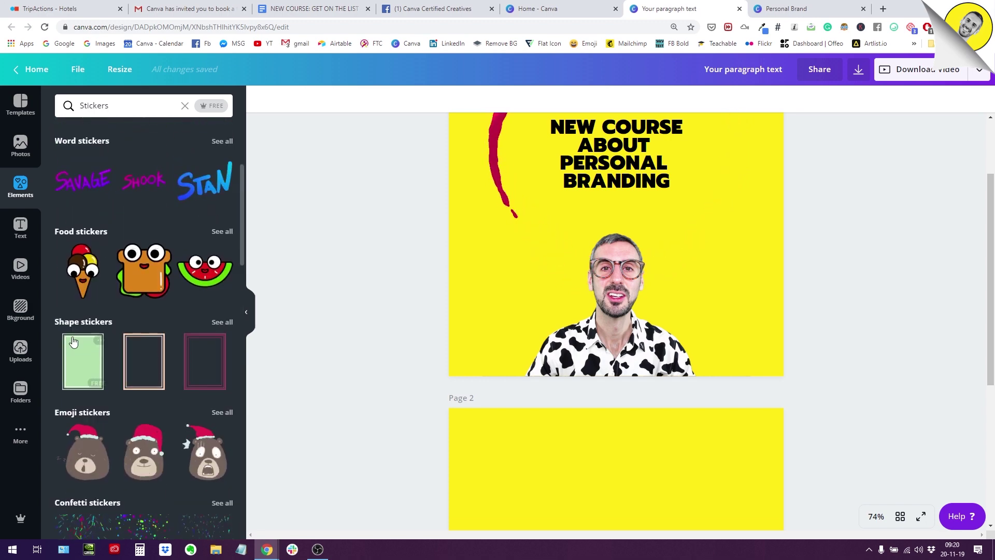
pyautogui.scroll(4, 77, 311)
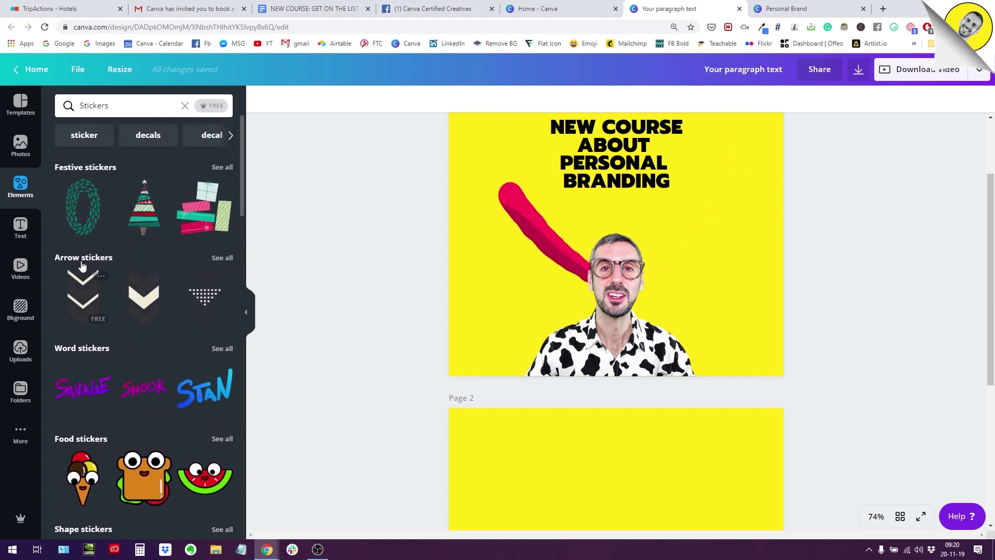
pyautogui.scroll(-11, 84, 192)
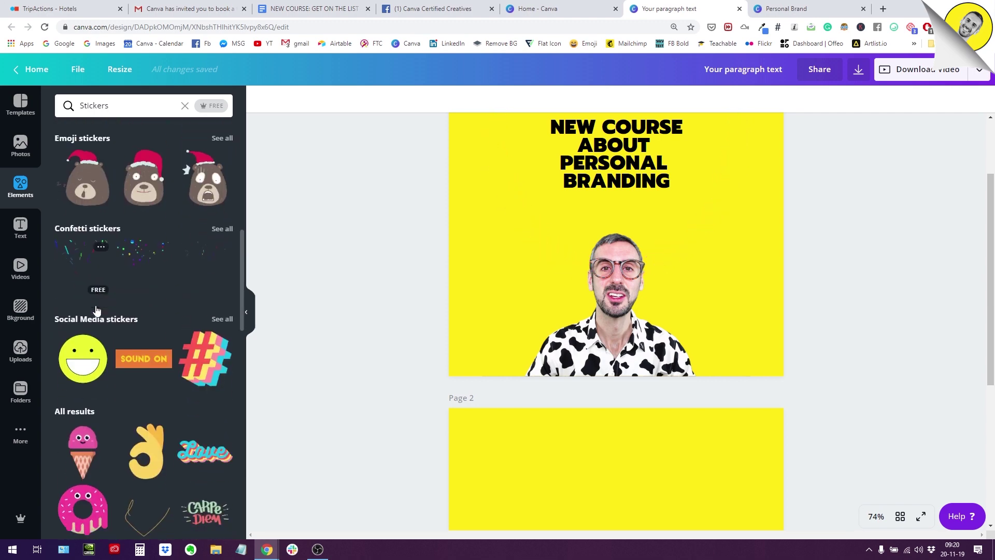
pyautogui.scroll(11, 95, 309)
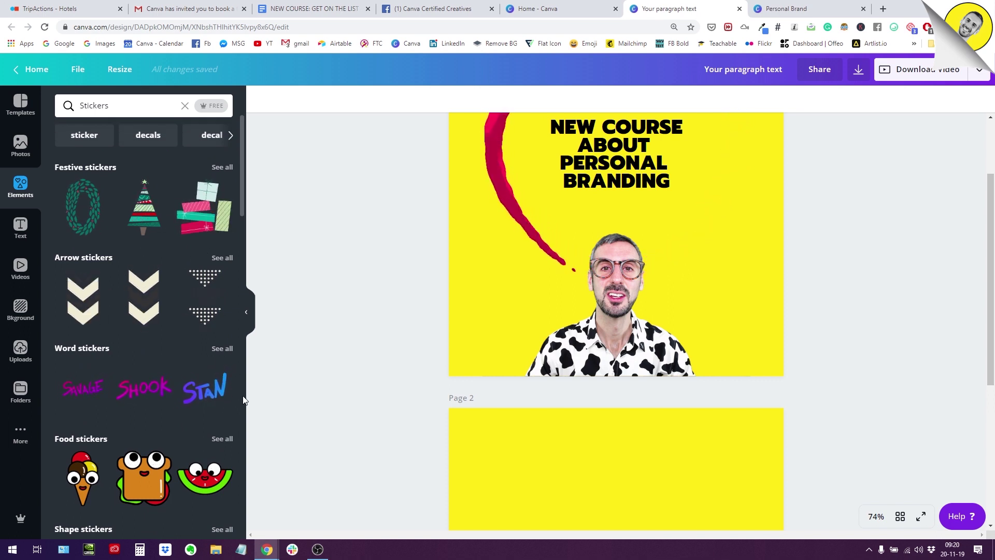
# - Show every arrow sticker and scroll through the arrow sticker results
pyautogui.click(222, 261)
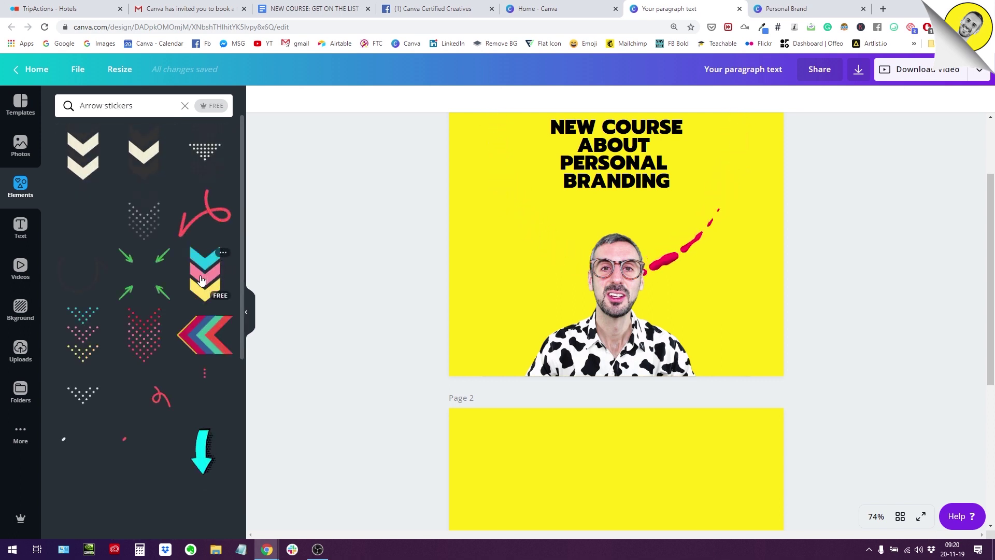
pyautogui.scroll(-3, 160, 280)
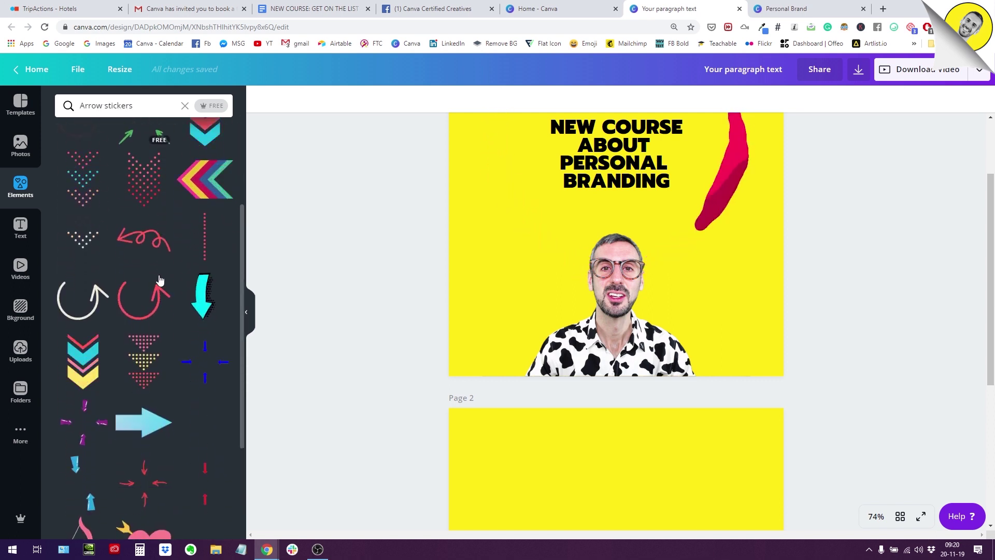
pyautogui.scroll(-9, 160, 280)
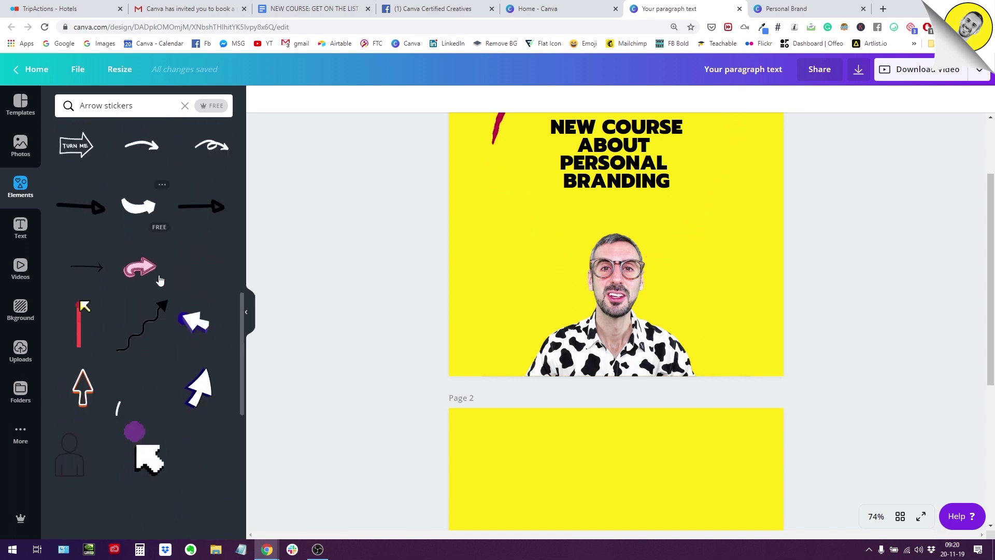
pyautogui.scroll(-7, 160, 281)
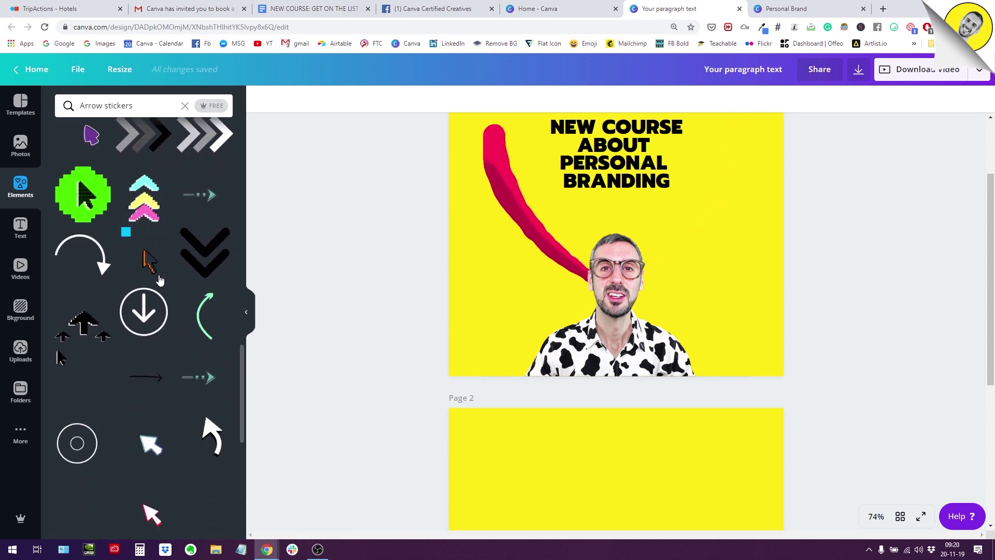
pyautogui.scroll(-5, 159, 280)
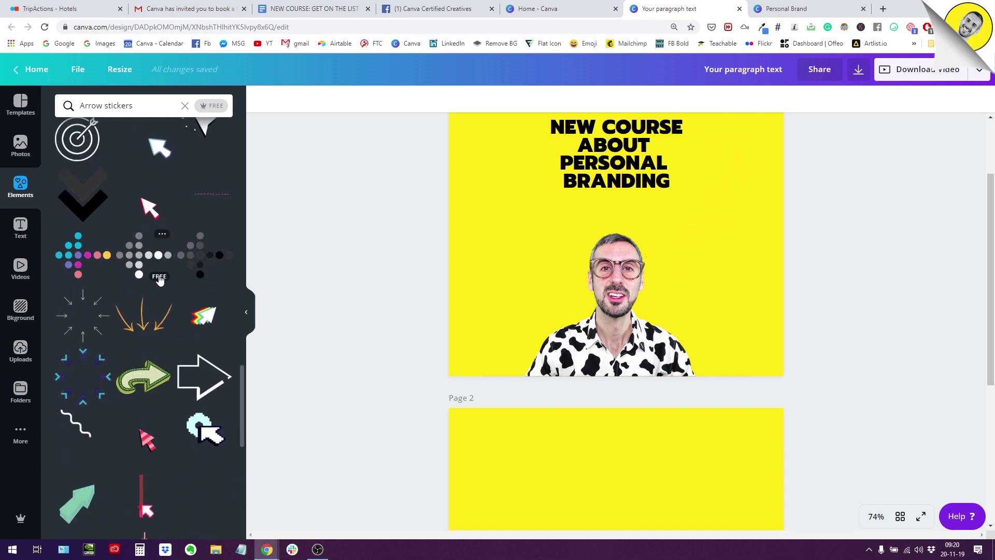
pyautogui.scroll(-3, 160, 281)
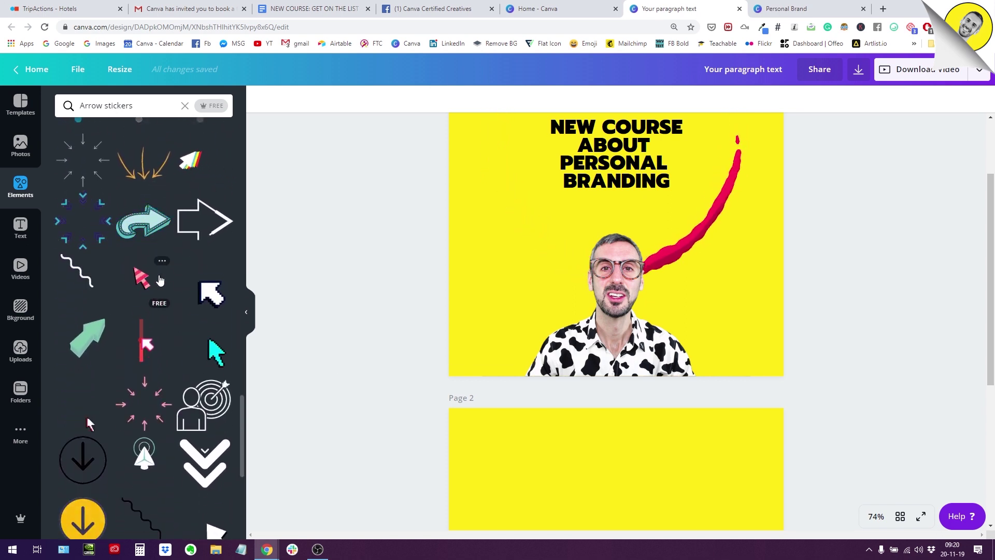
pyautogui.scroll(2, 483, 435)
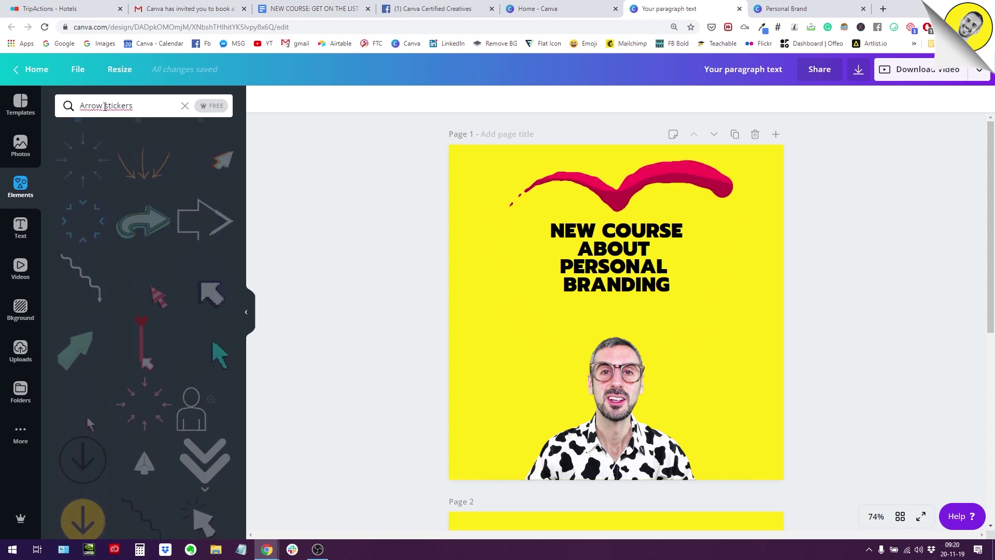
# - Replace 'Arrow' with 'heart' in the search and browse the heart stickers
pyautogui.moveTo(103, 107); pyautogui.dragTo(92, 106)
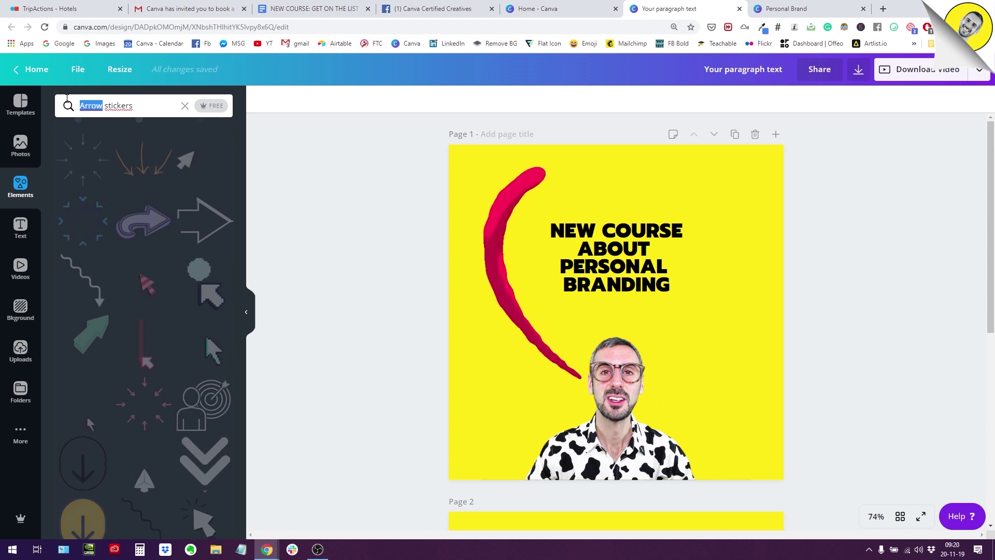
pyautogui.write('heart')
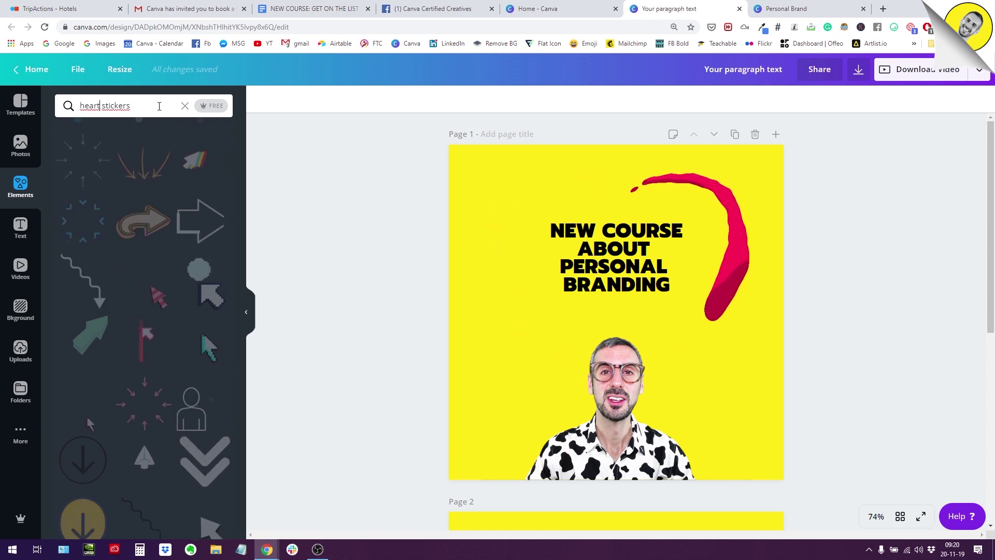
pyautogui.press('Return')
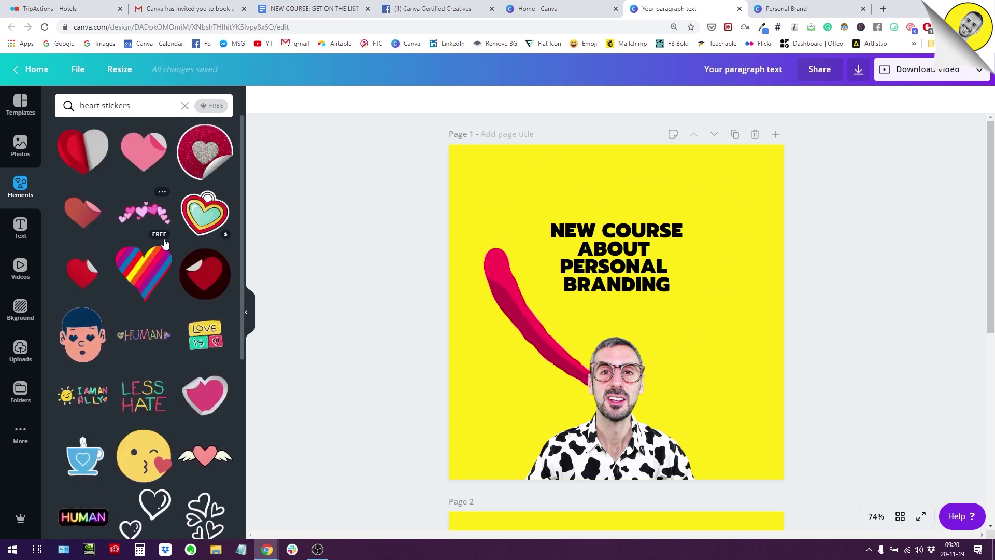
pyautogui.scroll(-1, 102, 192)
pyautogui.scroll(1, 102, 195)
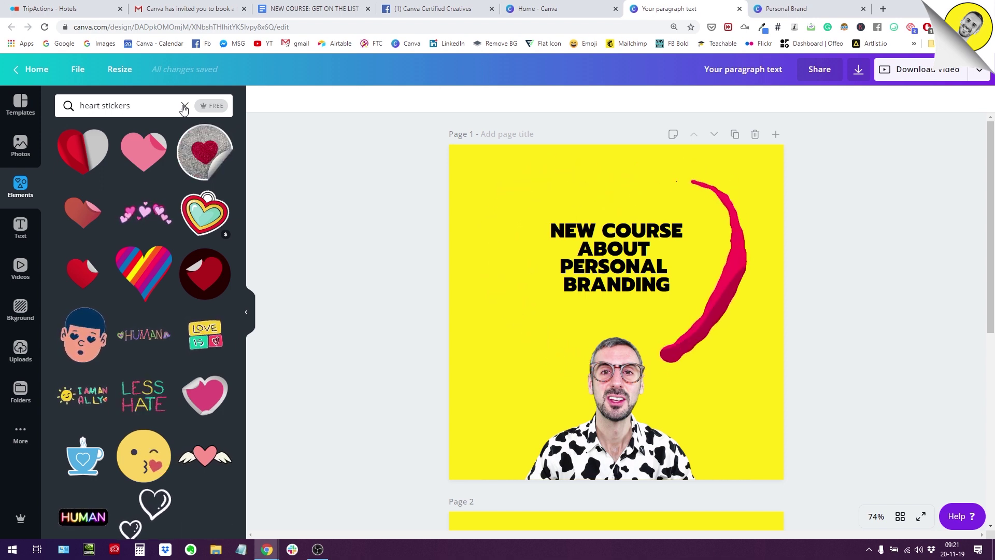
# - Clear the heart search and reopen the full Stickers category list
pyautogui.click(184, 107)
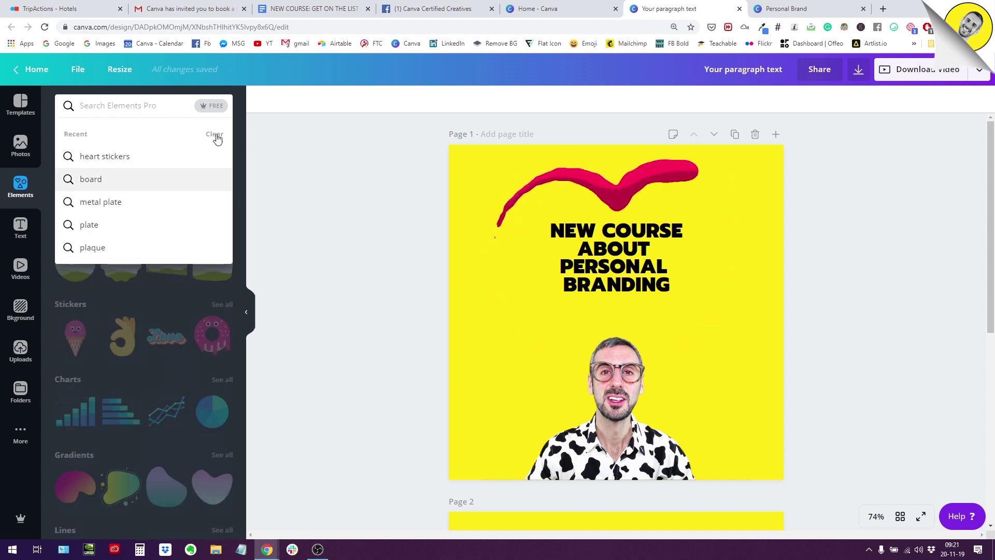
pyautogui.click(240, 161)
pyautogui.scroll(-2, 215, 293)
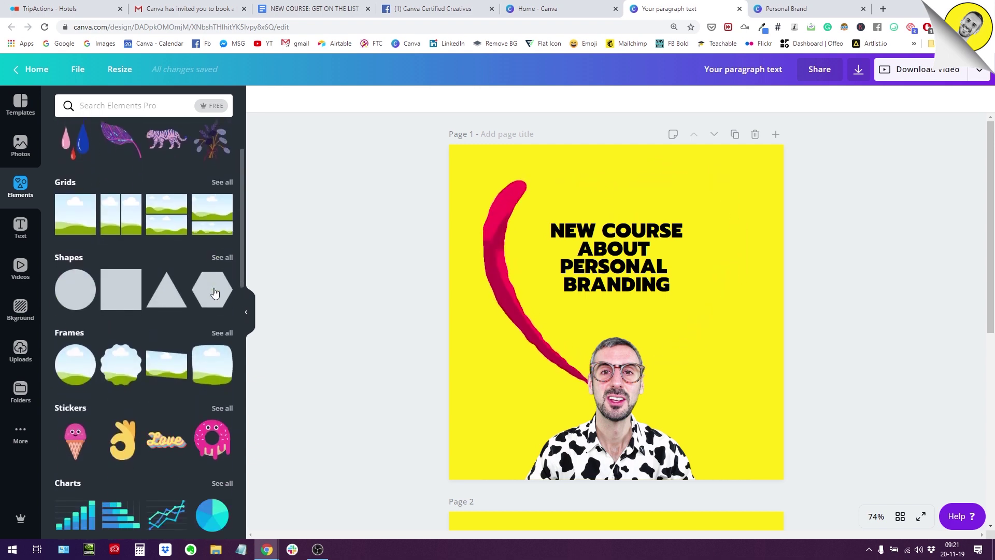
pyautogui.scroll(-2, 215, 293)
pyautogui.click(220, 305)
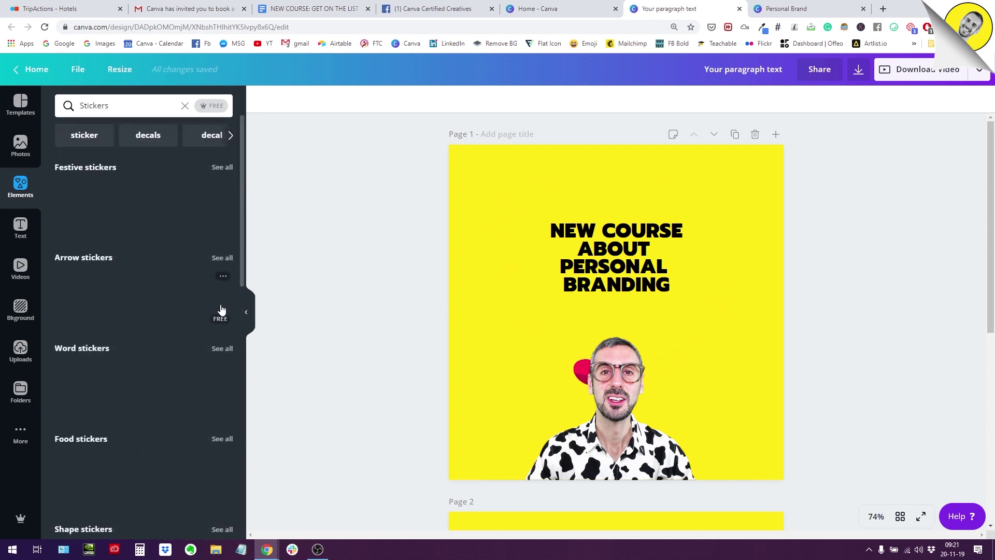
# - Search Elements for 'heart in:stickers' and scroll through the heart, lips and bow results
pyautogui.click(117, 105)
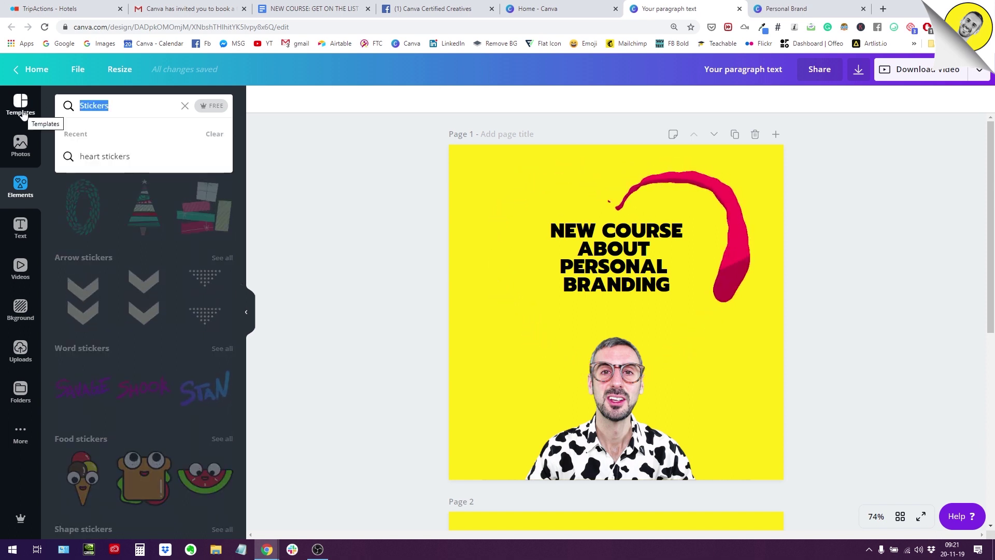
pyautogui.write('heart ')
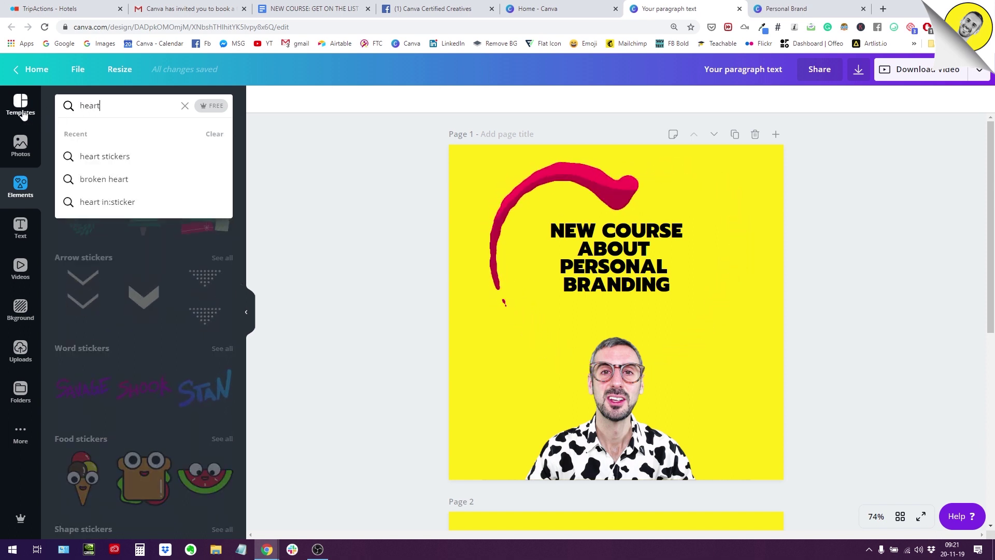
pyautogui.write('in:sti')
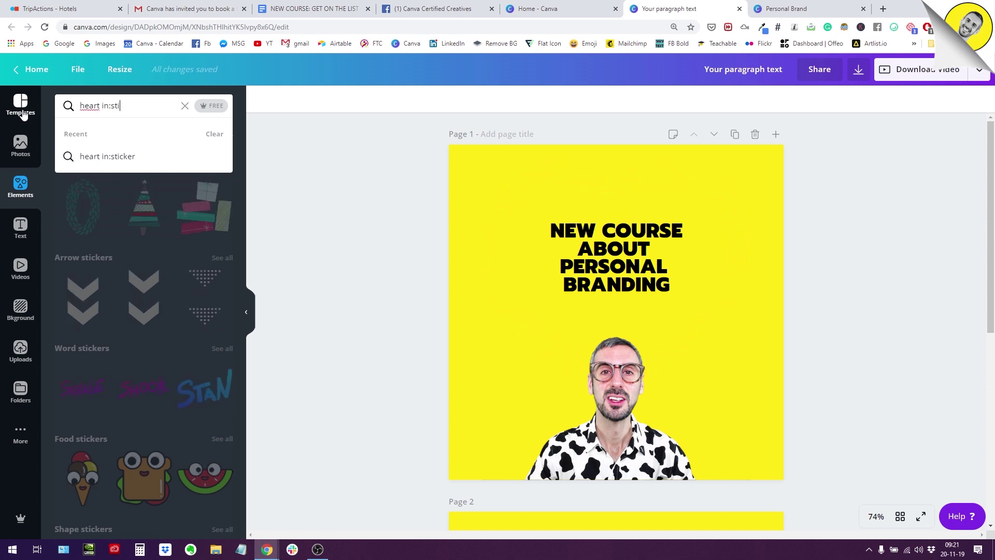
pyautogui.write('ckers')
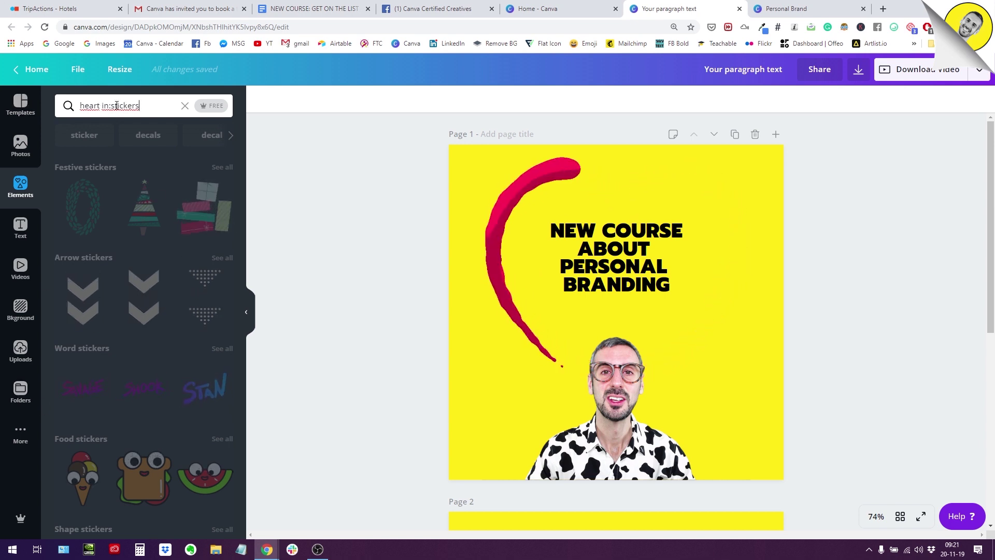
pyautogui.press('Return')
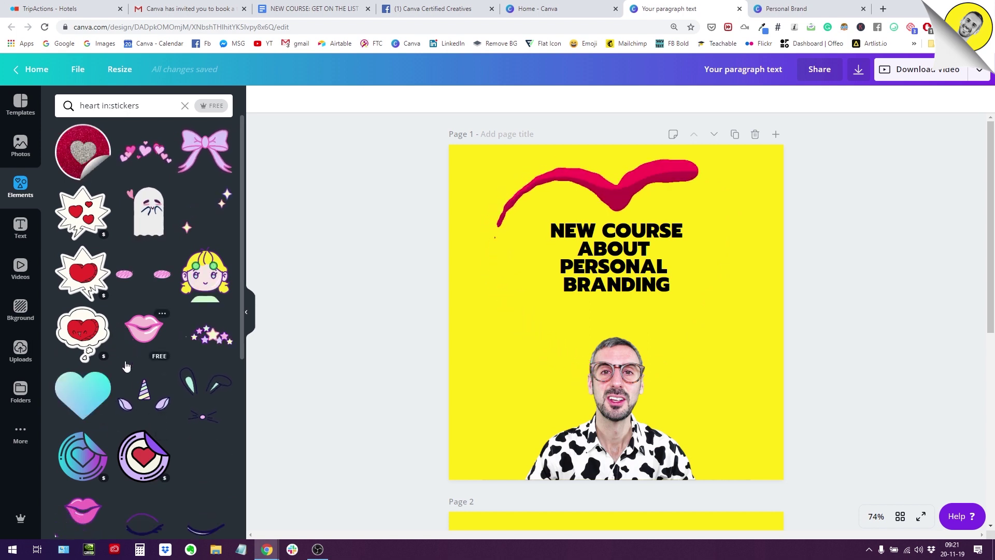
pyautogui.scroll(-2, 126, 366)
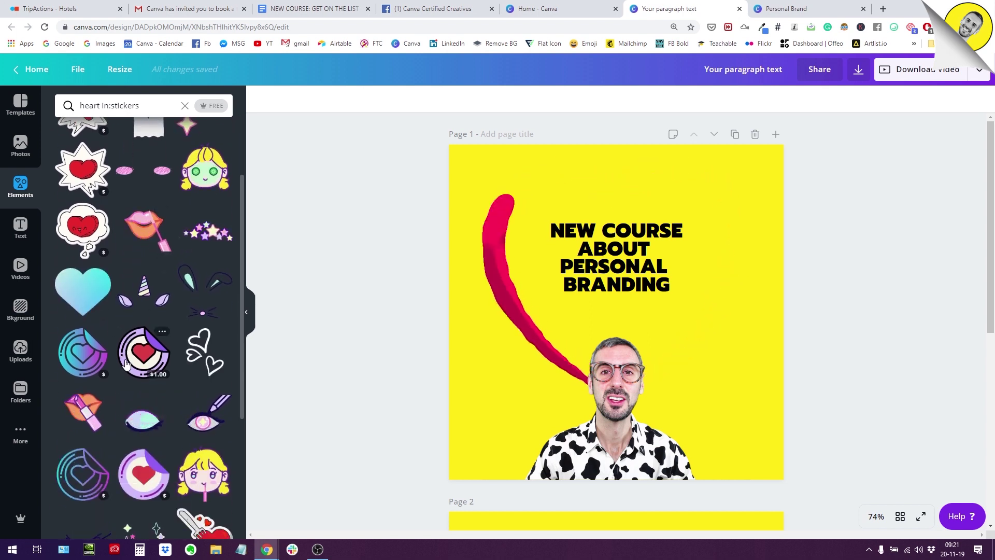
pyautogui.scroll(2, 125, 365)
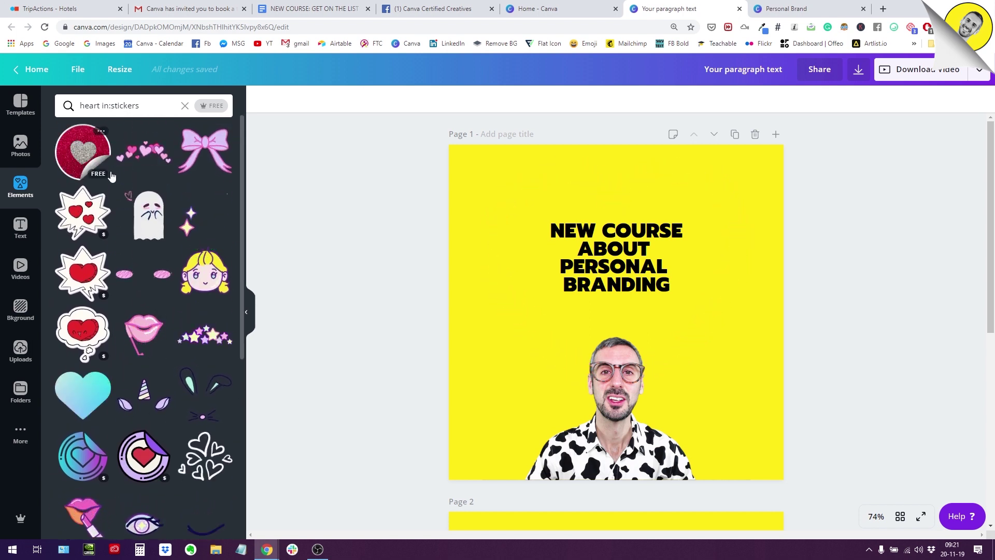
pyautogui.moveTo(140, 106); pyautogui.dragTo(79, 105)
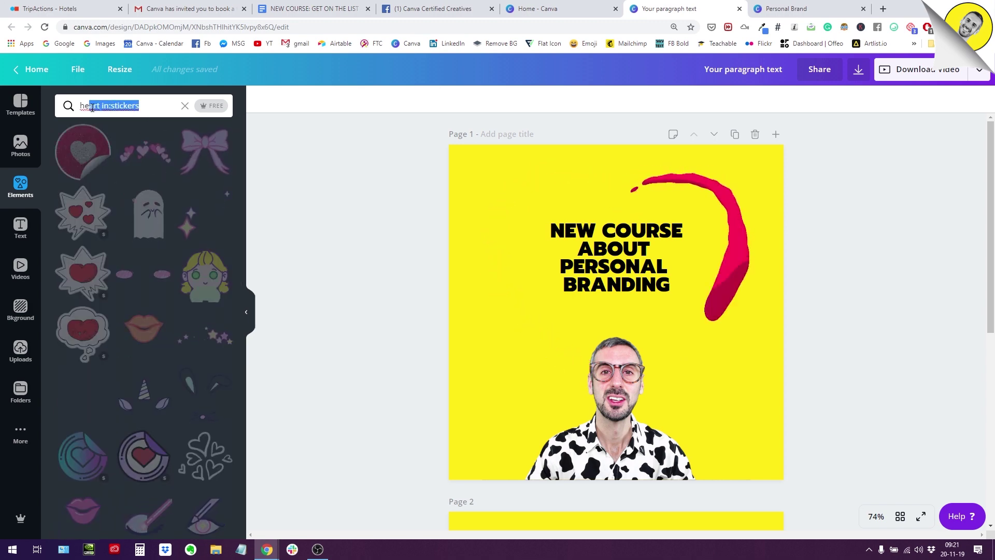
# - Clear the heart search and browse the Stickers collections of arrow, word, food and emoji stickers
pyautogui.click(184, 106)
pyautogui.click(241, 175)
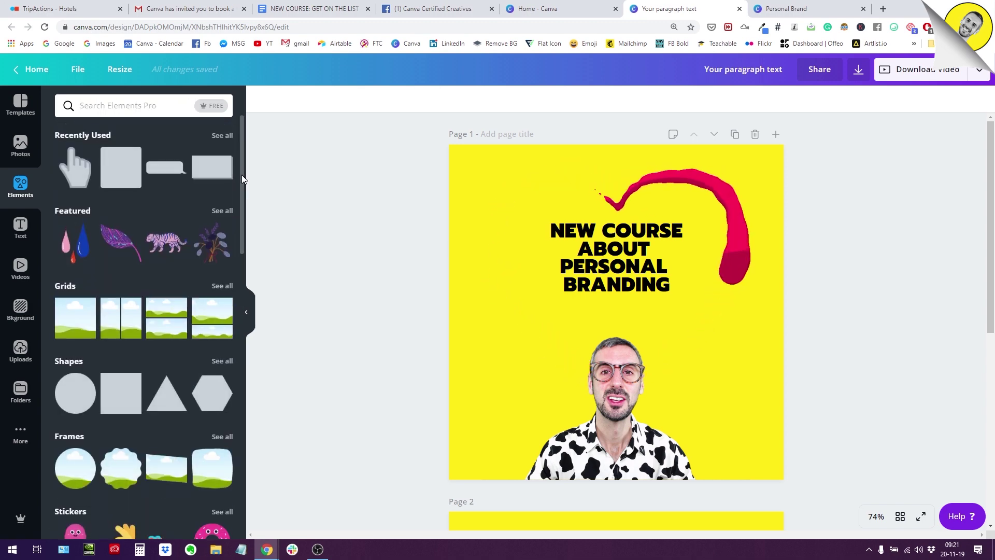
pyautogui.scroll(-5, 193, 353)
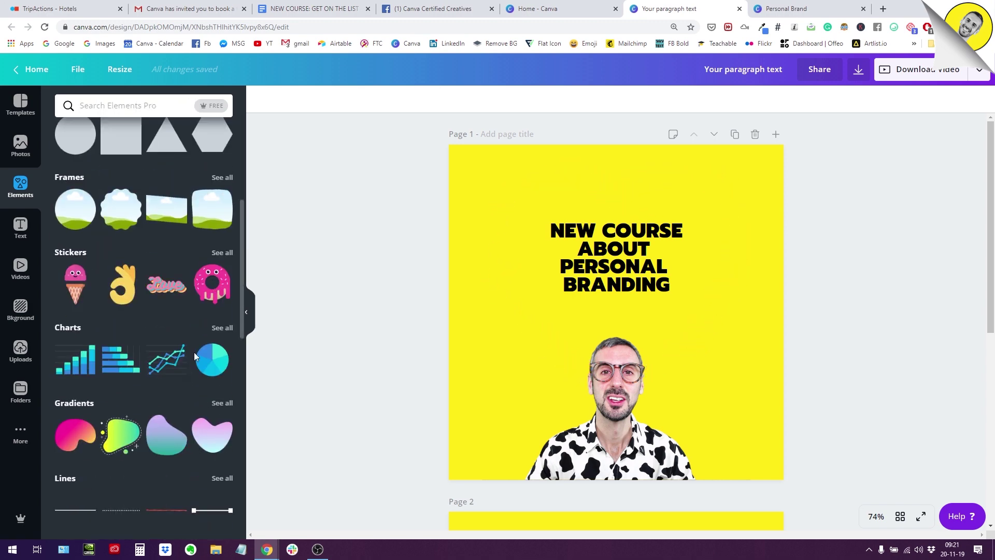
pyautogui.click(222, 253)
pyautogui.scroll(-1, 162, 233)
pyautogui.scroll(-1, 162, 231)
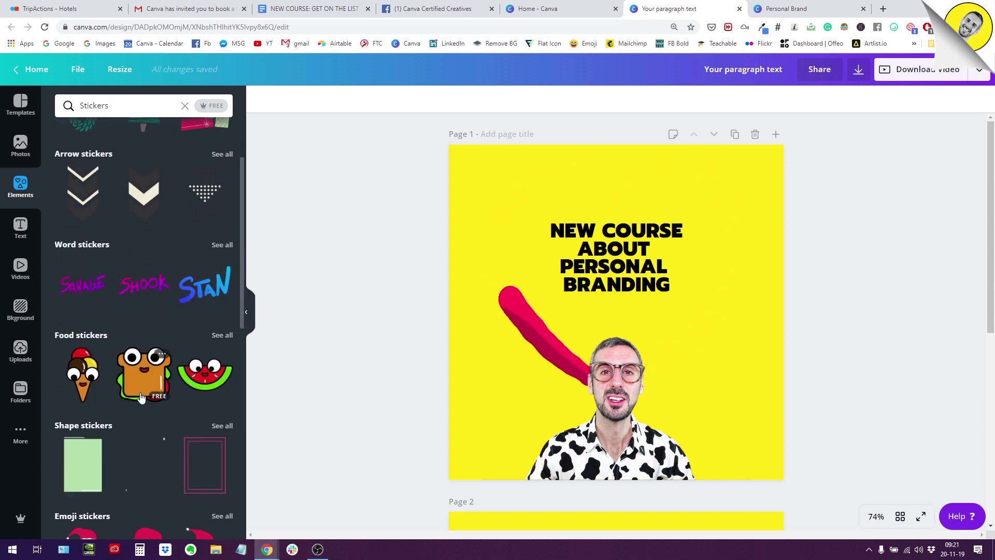
pyautogui.scroll(-1, 164, 373)
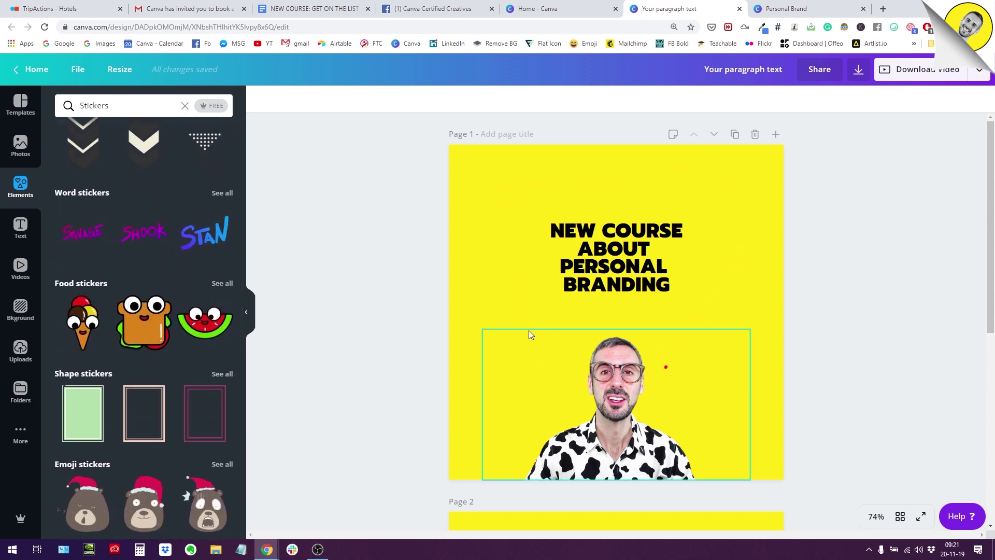
pyautogui.scroll(-3, 534, 329)
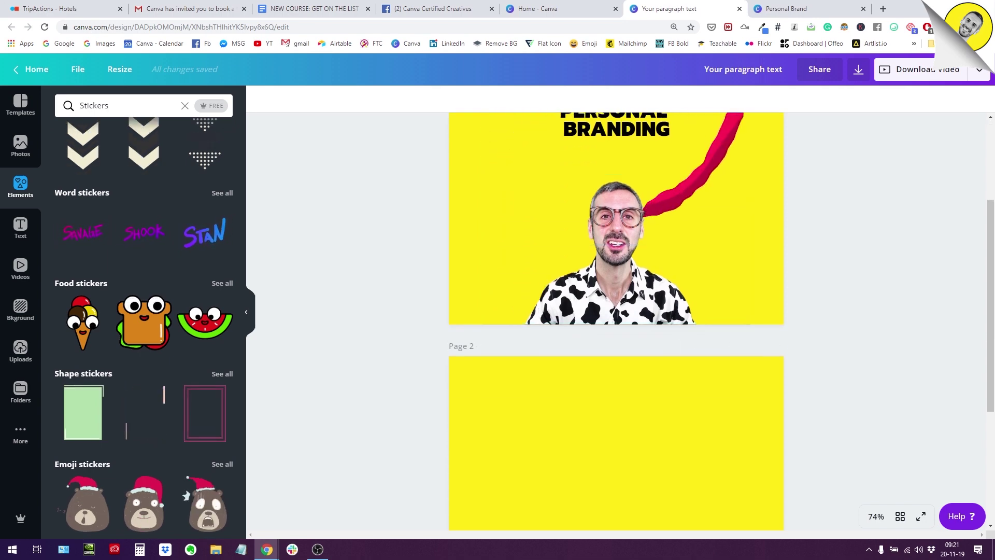
pyautogui.scroll(2, 841, 245)
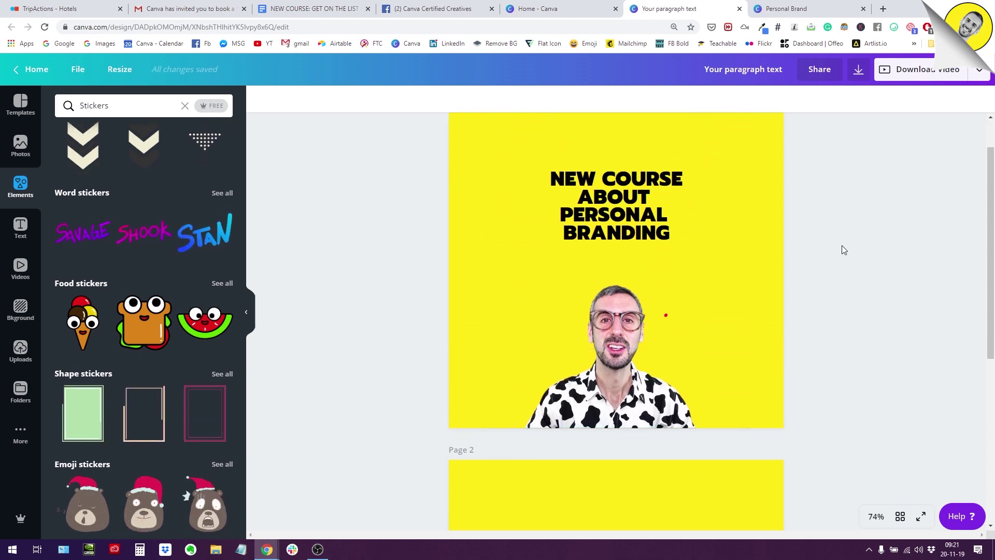
# - Switch to the Personal Brand design and marquee-select the three text boxes on page 3
pyautogui.click(779, 10)
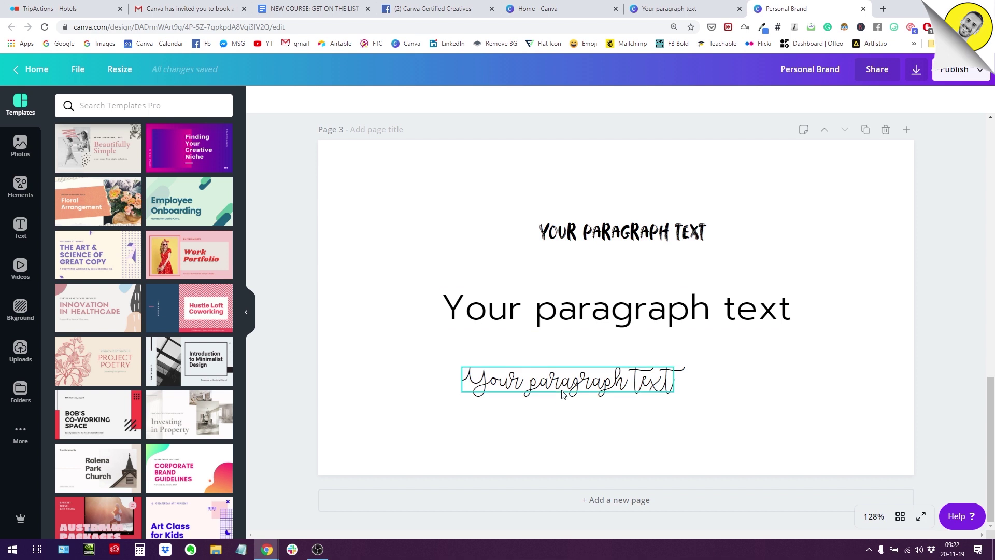
pyautogui.moveTo(384, 192); pyautogui.dragTo(408, 248)
pyautogui.moveTo(475, 277); pyautogui.dragTo(725, 450)
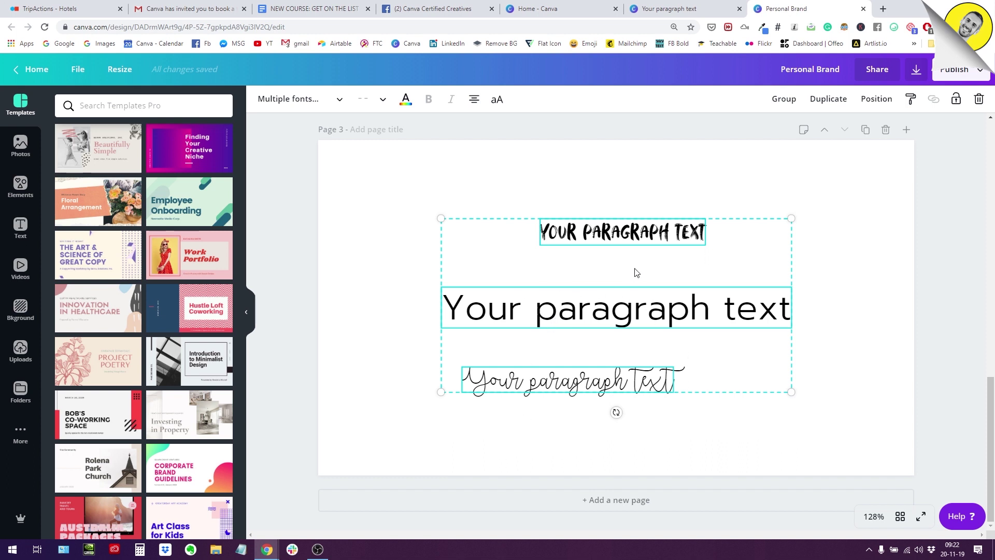
# - Set the three selected text boxes to Pacifico at font size 12
pyautogui.click(320, 106)
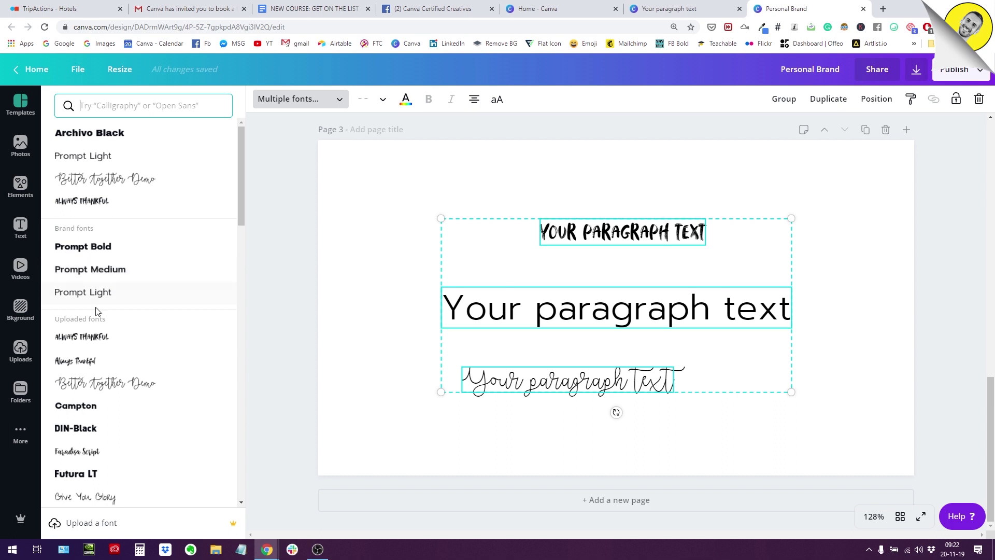
pyautogui.scroll(-5, 96, 311)
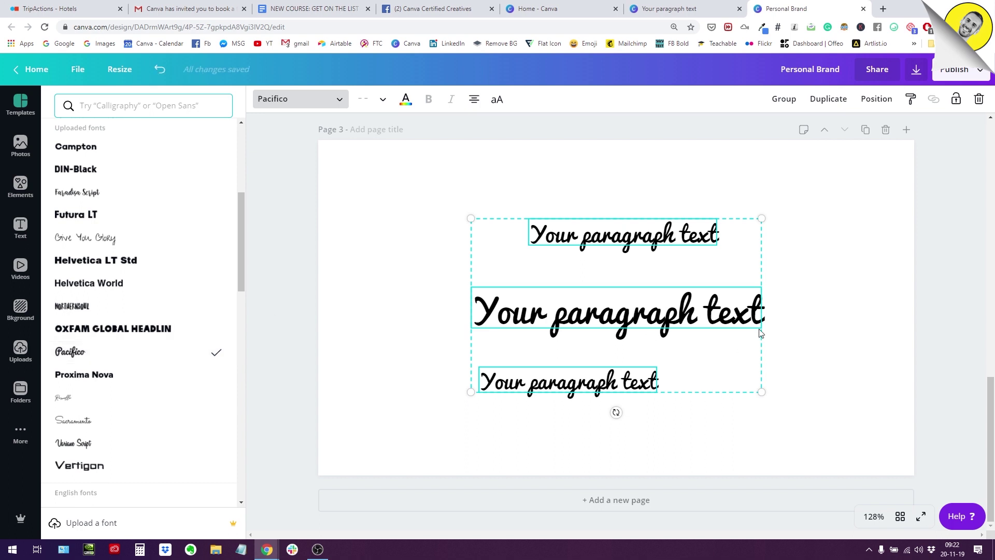
pyautogui.click(383, 104)
pyautogui.click(369, 199)
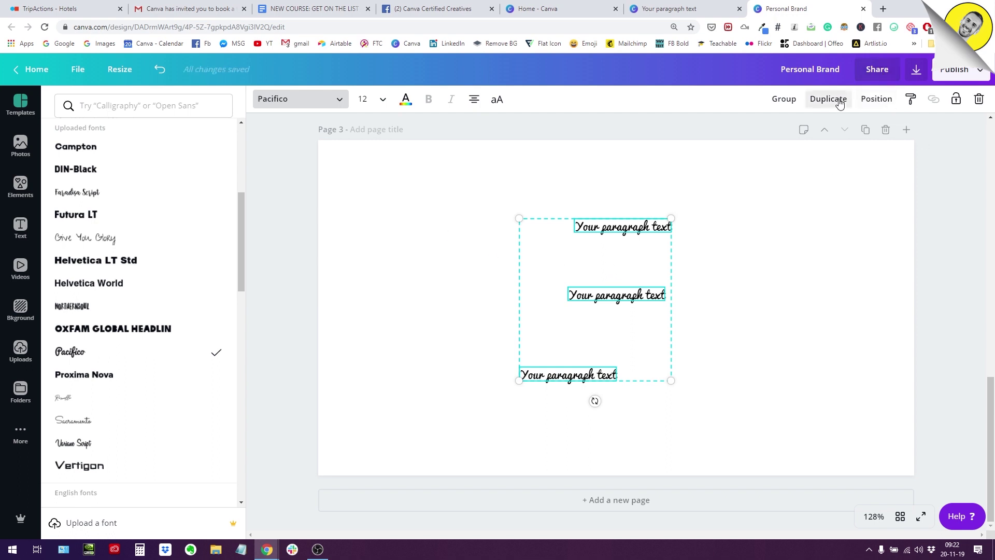
# - Space the three boxes evenly vertically and centre the group on the page
pyautogui.click(886, 103)
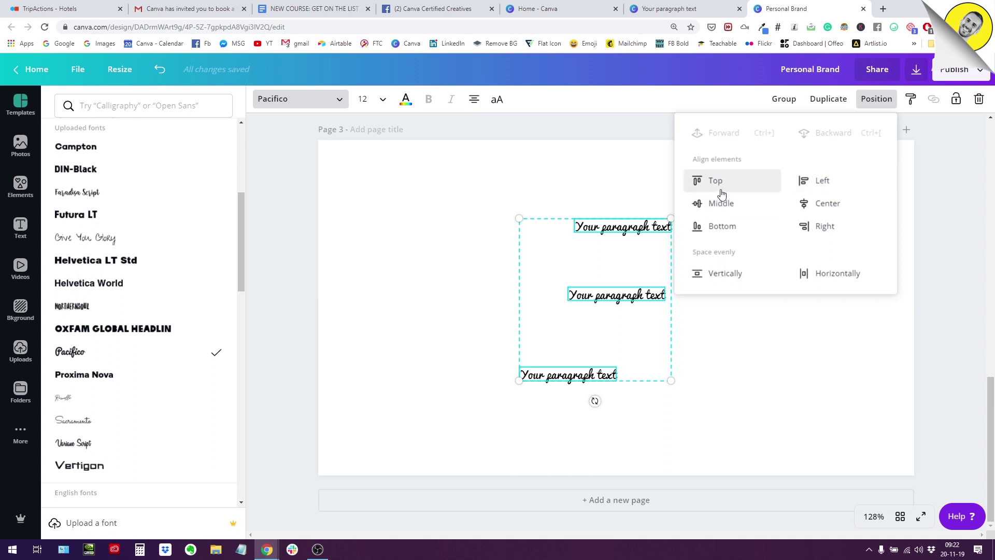
pyautogui.click(728, 279)
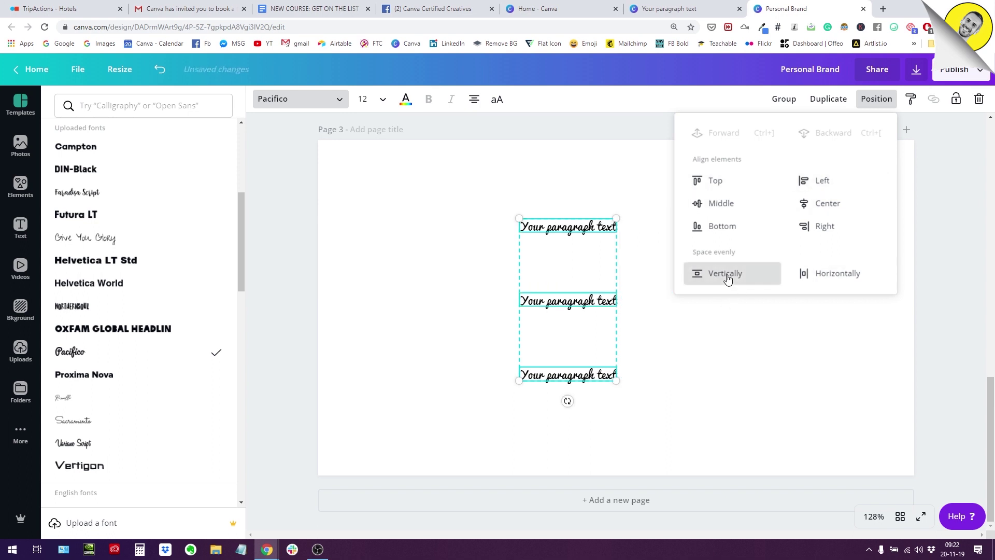
pyautogui.click(721, 375)
pyautogui.moveTo(553, 278); pyautogui.dragTo(671, 402)
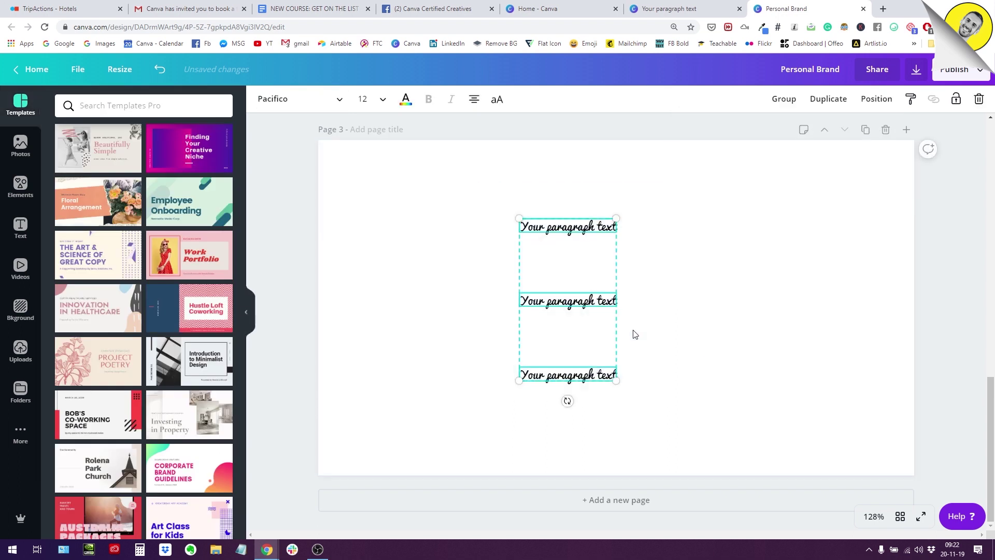
pyautogui.moveTo(579, 297); pyautogui.dragTo(624, 306)
# - Reselect the three text boxes and switch them to Oxfam Global Headline
pyautogui.click(451, 331)
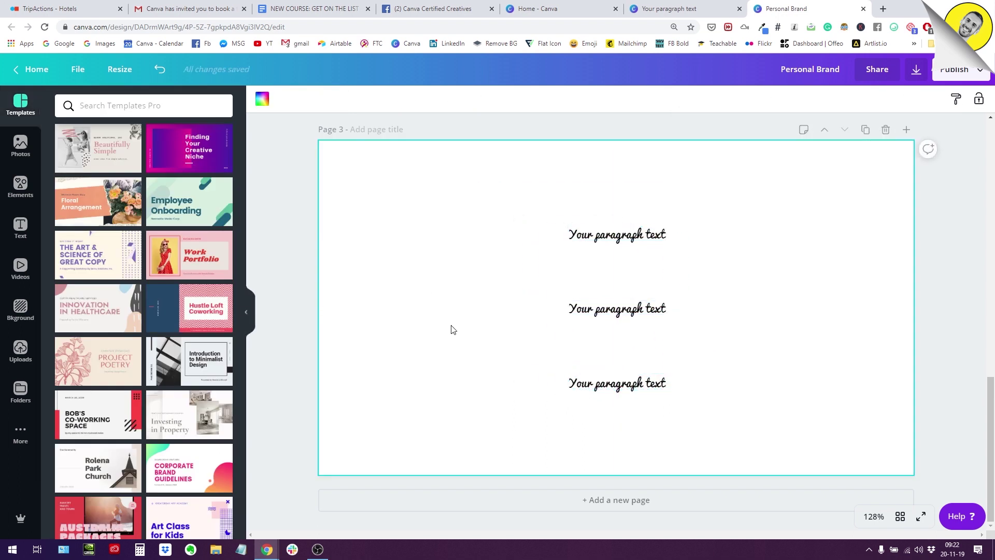
pyautogui.moveTo(534, 248); pyautogui.dragTo(711, 423)
pyautogui.click(338, 99)
pyautogui.scroll(-5, 155, 318)
pyautogui.click(122, 283)
# - Enlarge the text boxes, then move the middle line higher and the bottom line up-left
pyautogui.moveTo(545, 389); pyautogui.dragTo(418, 394)
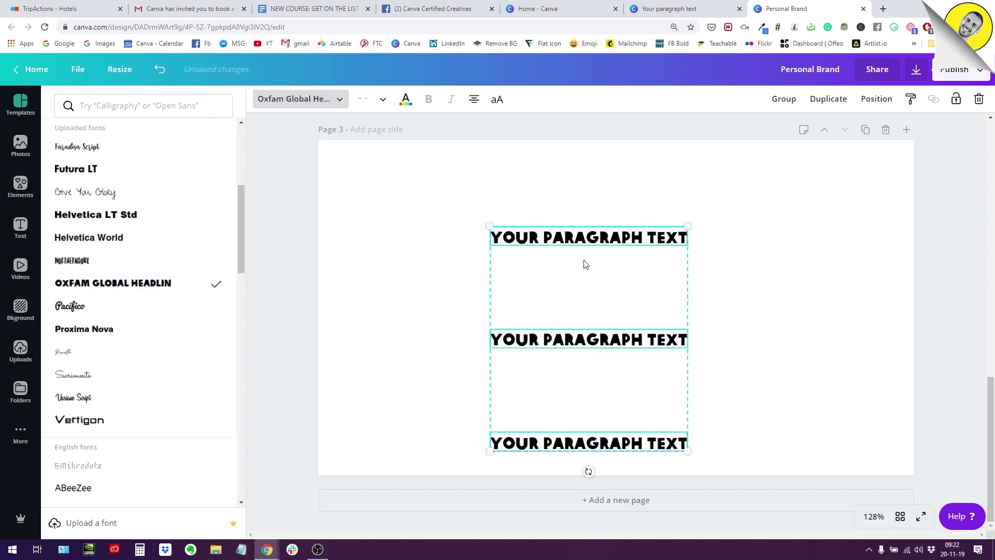
pyautogui.click(700, 292)
pyautogui.click(589, 340)
pyautogui.moveTo(588, 340); pyautogui.dragTo(594, 298)
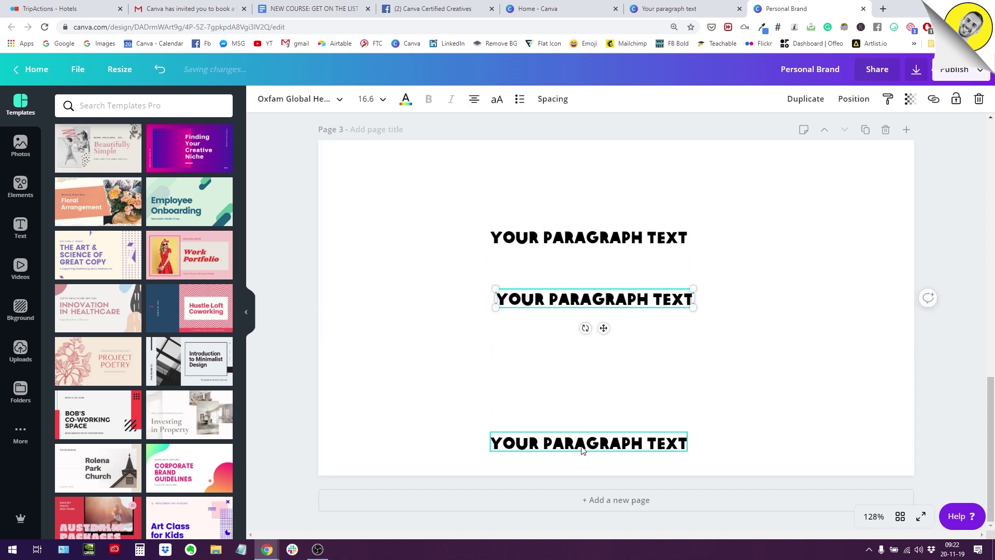
pyautogui.moveTo(583, 450); pyautogui.dragTo(551, 369)
# - Change all three text lines to Archivo Black and colour them yellow
pyautogui.moveTo(428, 210); pyautogui.dragTo(692, 389)
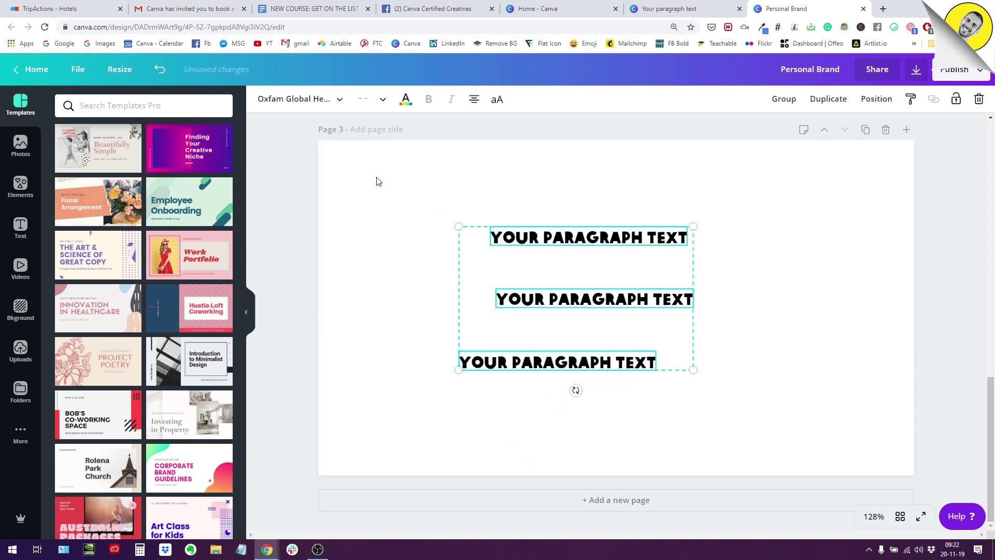
pyautogui.click(339, 100)
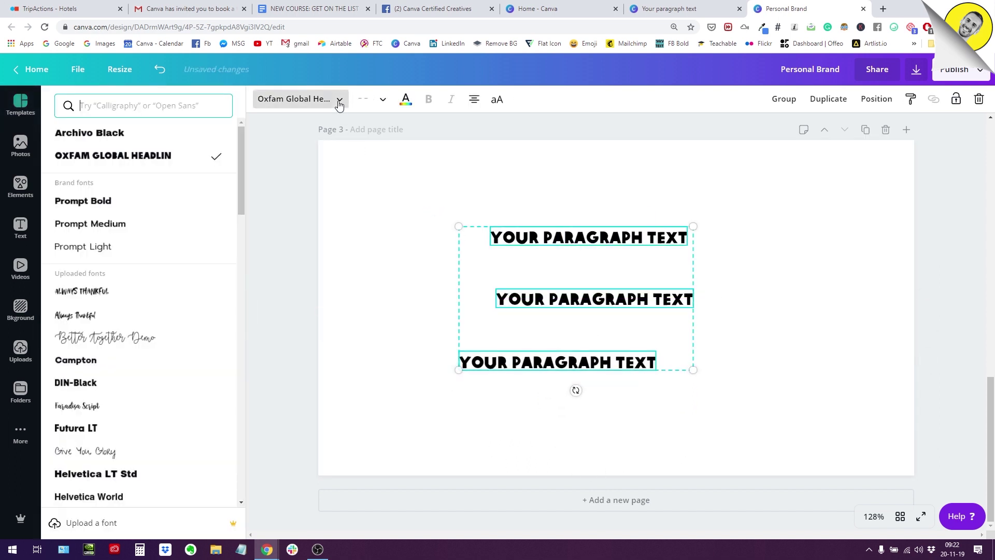
pyautogui.click(94, 133)
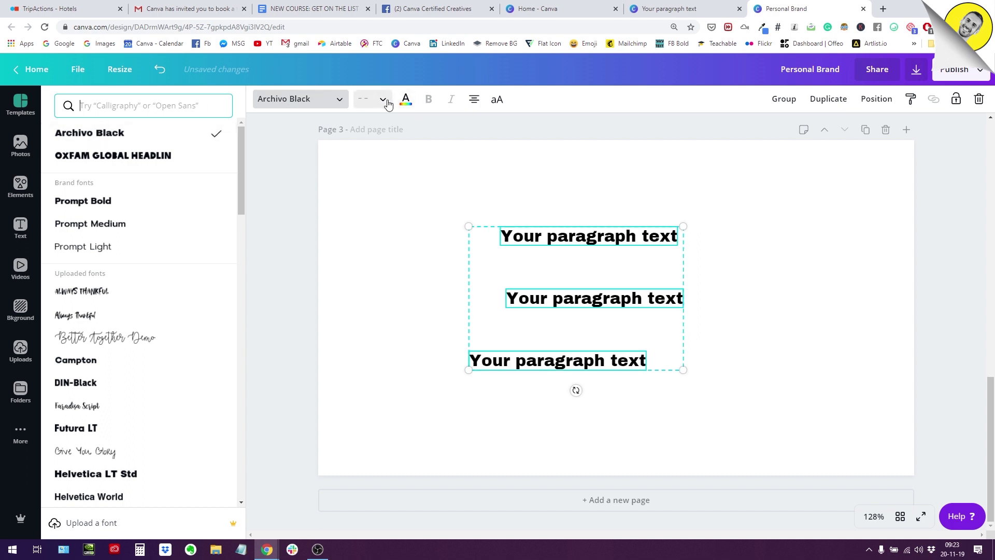
pyautogui.click(407, 103)
pyautogui.click(156, 147)
# - Move the top yellow line down above the middle one and align the bottom line beneath it
pyautogui.click(521, 193)
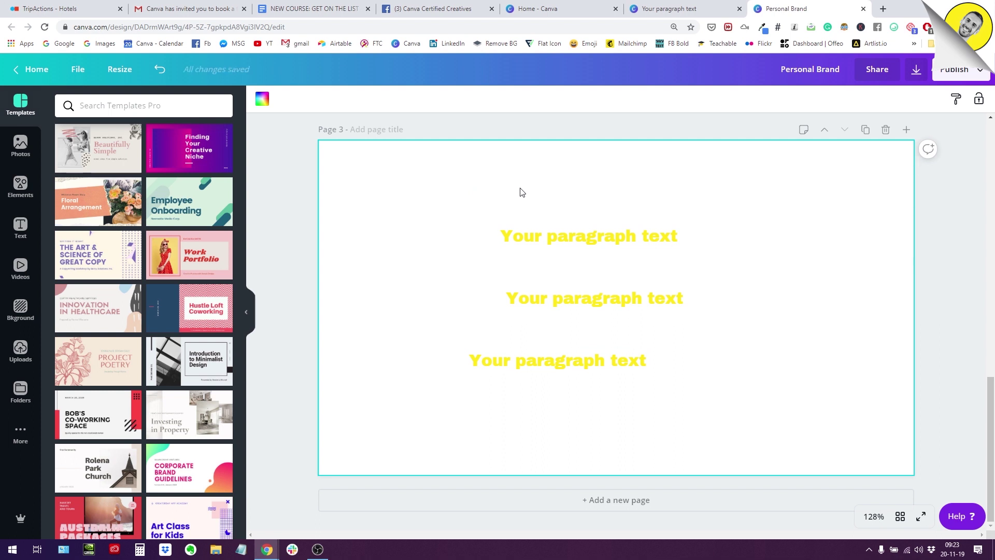
pyautogui.moveTo(555, 243); pyautogui.dragTo(559, 268)
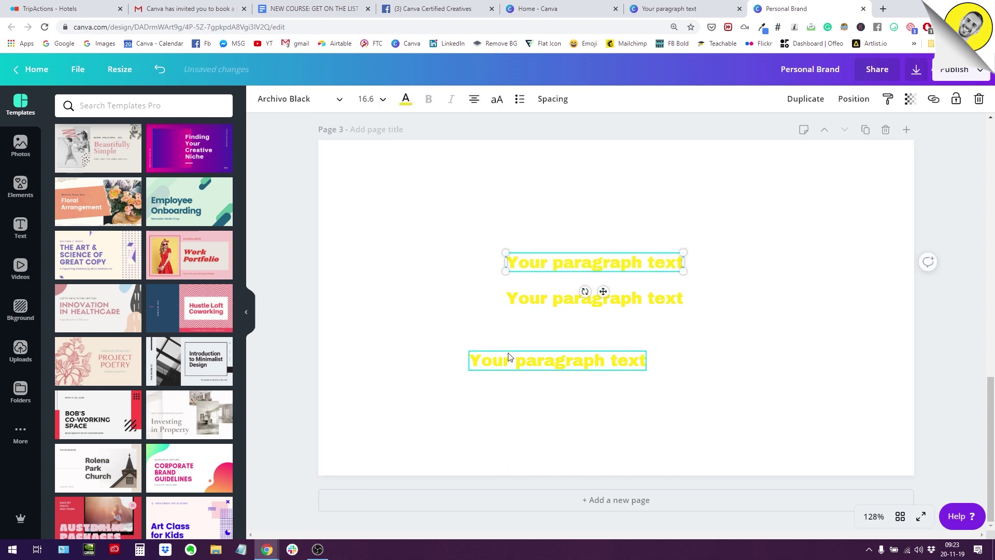
pyautogui.moveTo(509, 359); pyautogui.dragTo(549, 333)
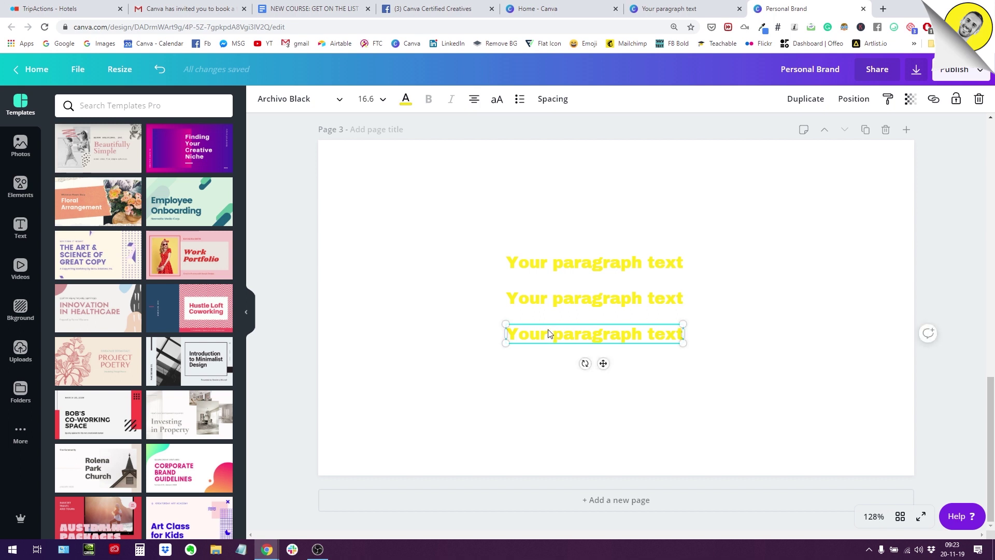